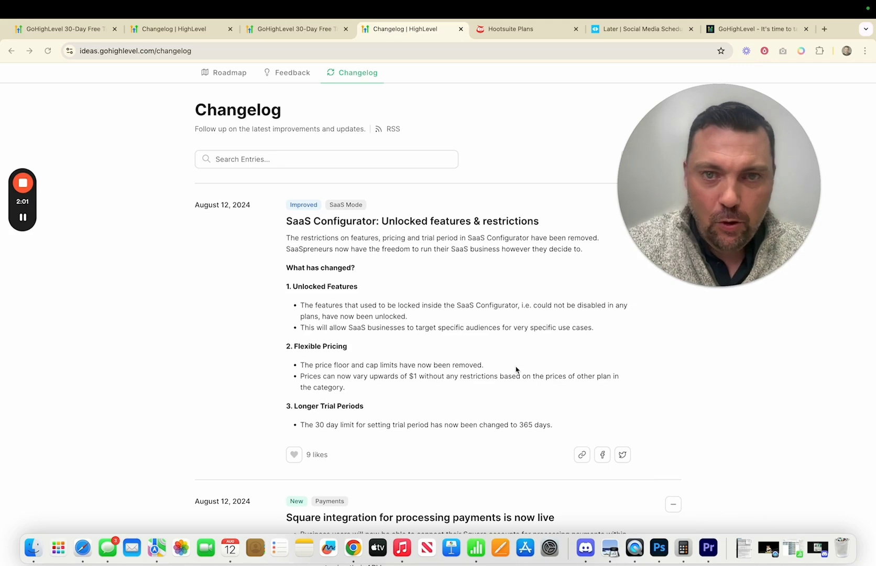
# - Scroll up through the August 12, 2024 SaaS Configurator changelog entry on unlocked features and restrictions
pyautogui.scroll(1, 516, 370)
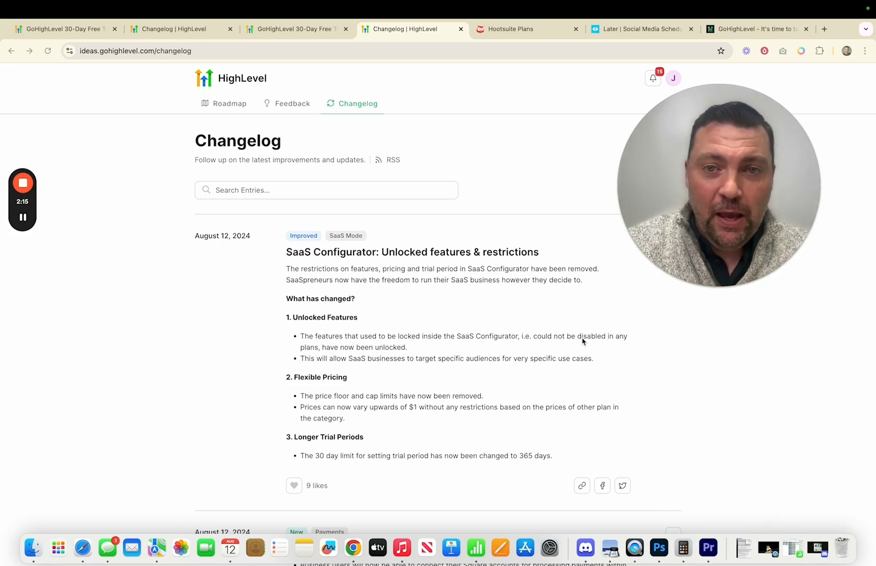
# - Look over the GoHighLevel 30-day free trial offer, then bring up Hootsuite's plans and pricing
pyautogui.click(303, 32)
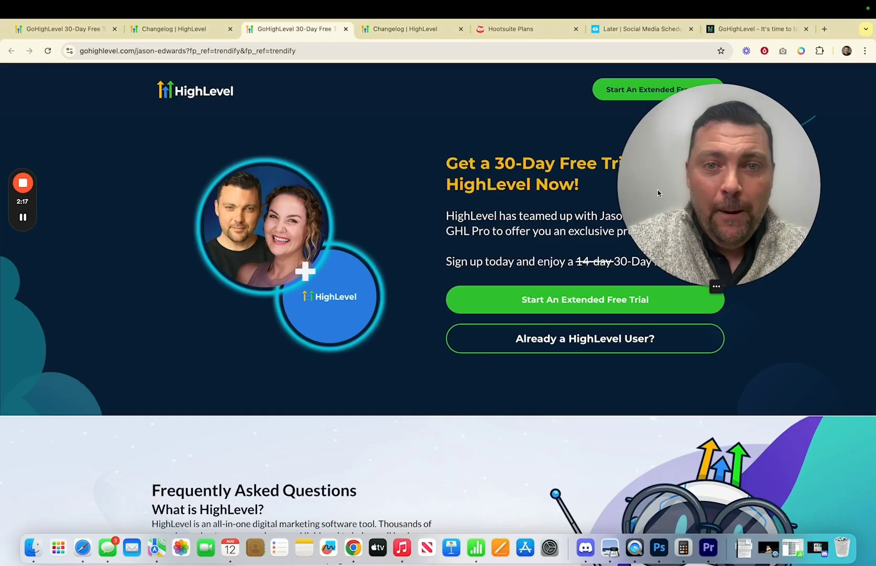
pyautogui.moveTo(658, 190); pyautogui.dragTo(411, 190)
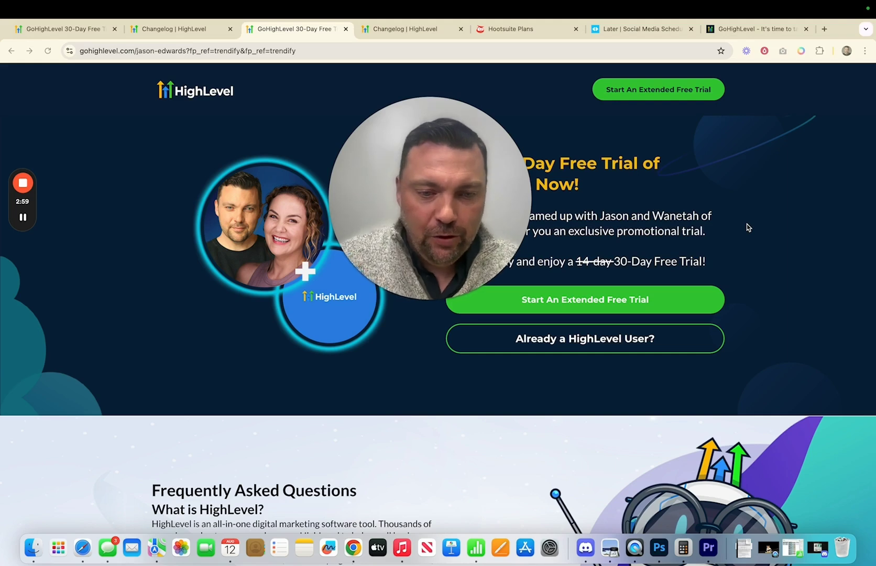
pyautogui.click(524, 33)
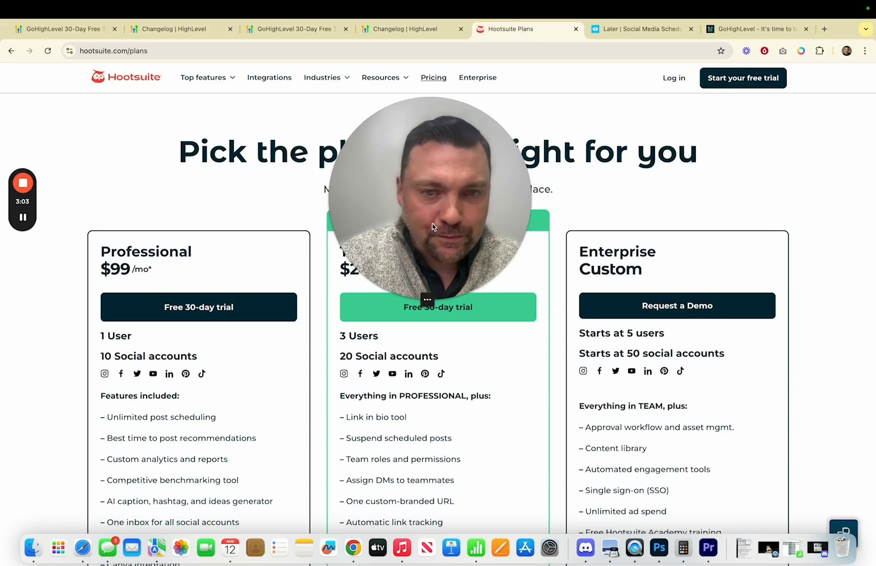
# - Compare Hootsuite's Professional $99/mo and Team plan prices before moving to Later's pricing page
pyautogui.moveTo(432, 226); pyautogui.dragTo(693, 215)
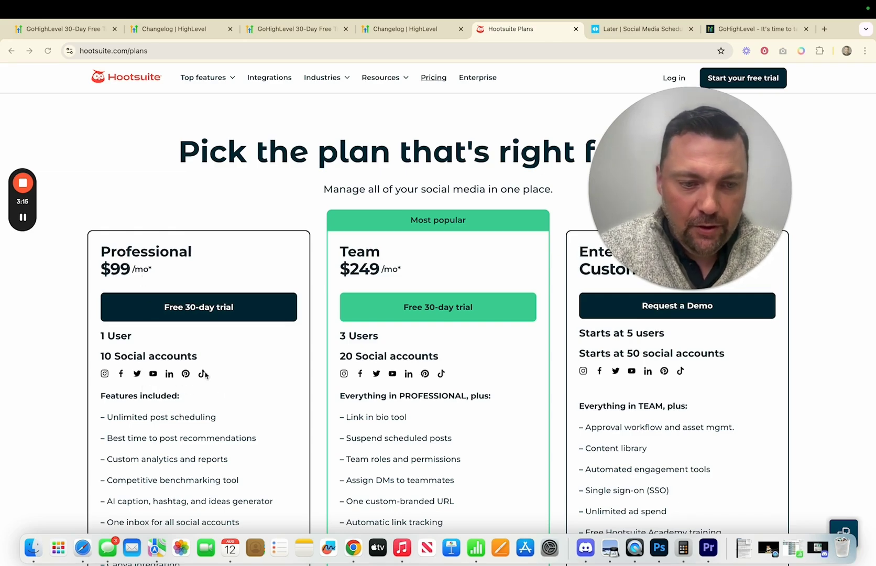
pyautogui.scroll(-5, 205, 374)
pyautogui.scroll(5, 204, 375)
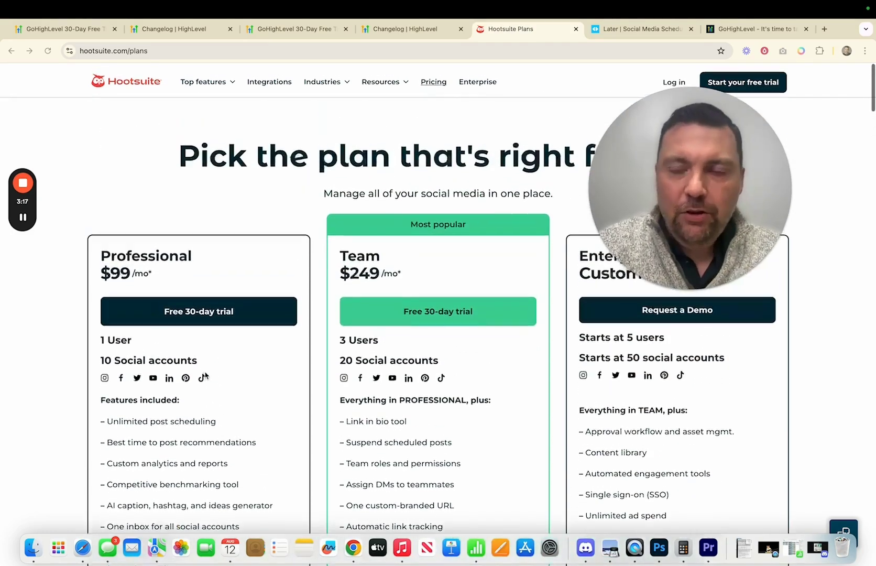
pyautogui.scroll(-1, 194, 314)
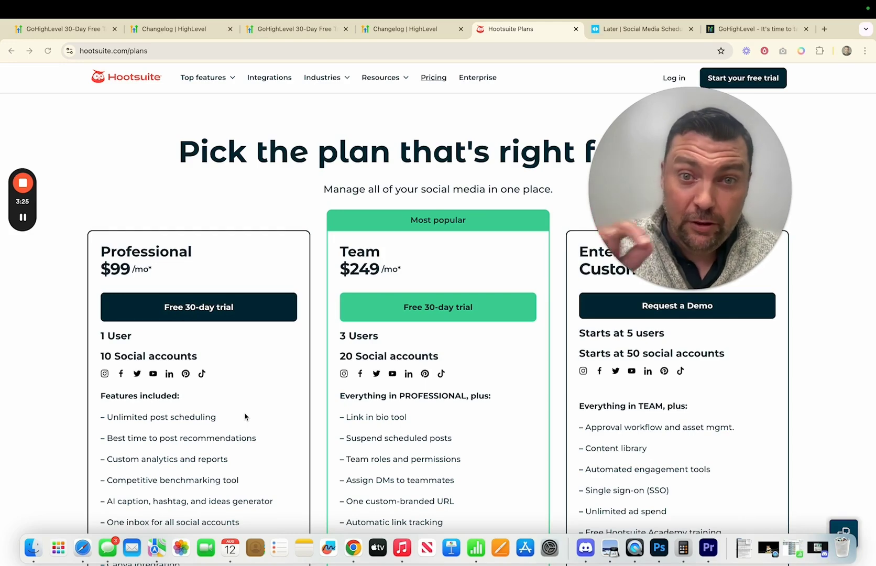
pyautogui.click(621, 33)
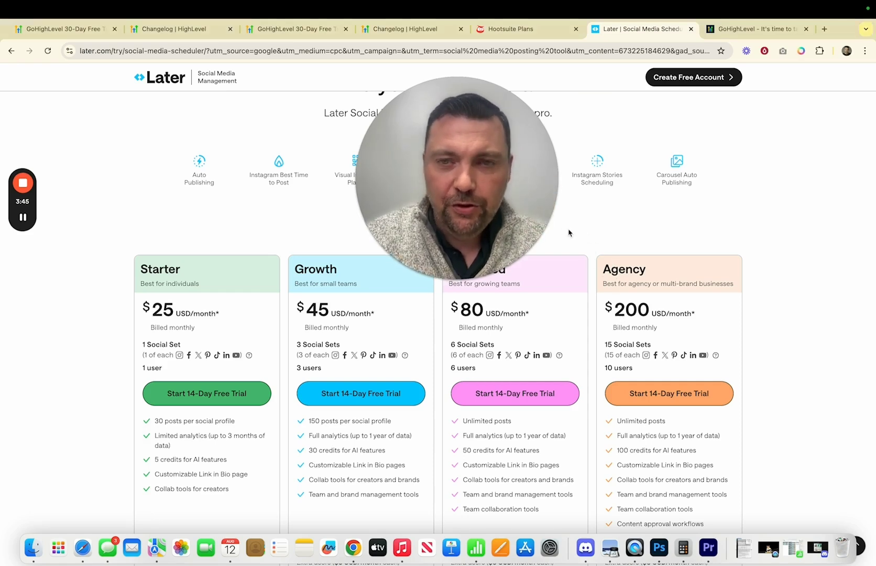
# - Move past Later's Starter $25 to Agency $200 plans onward to Wufoo's pricing page
pyautogui.moveTo(464, 170); pyautogui.dragTo(690, 199)
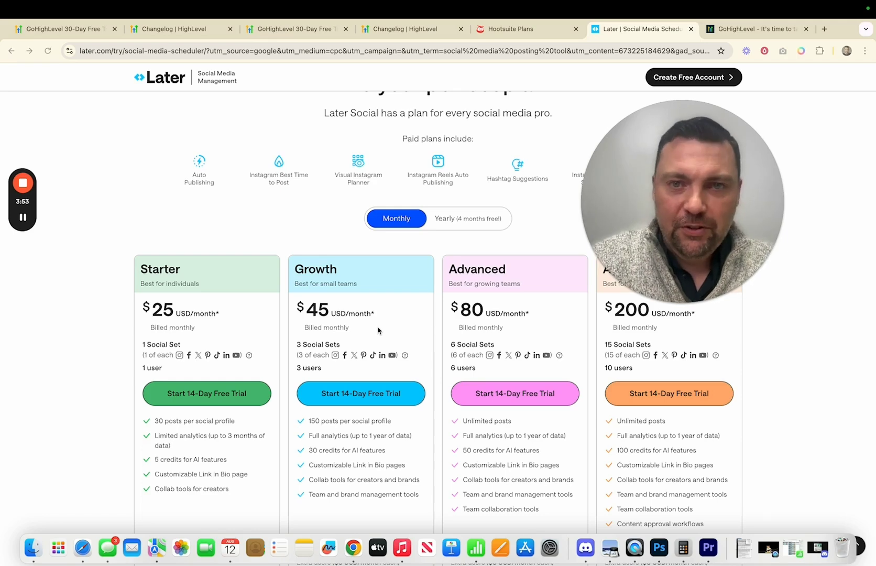
pyautogui.hotkey('ctrl', 'Tab')
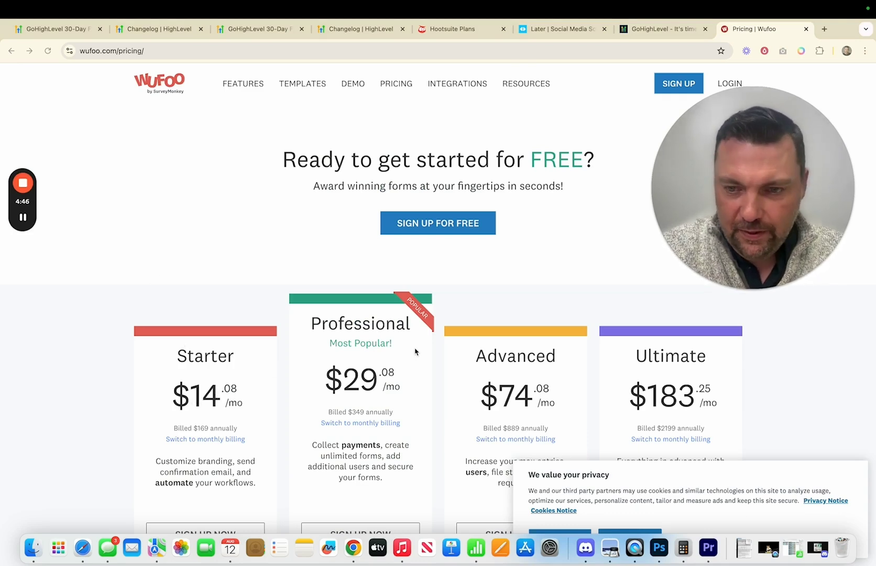
# - Review Wufoo's Starter $14.08 through Ultimate $183.25 pricing cards and the Compare our plans table
pyautogui.scroll(-3, 416, 351)
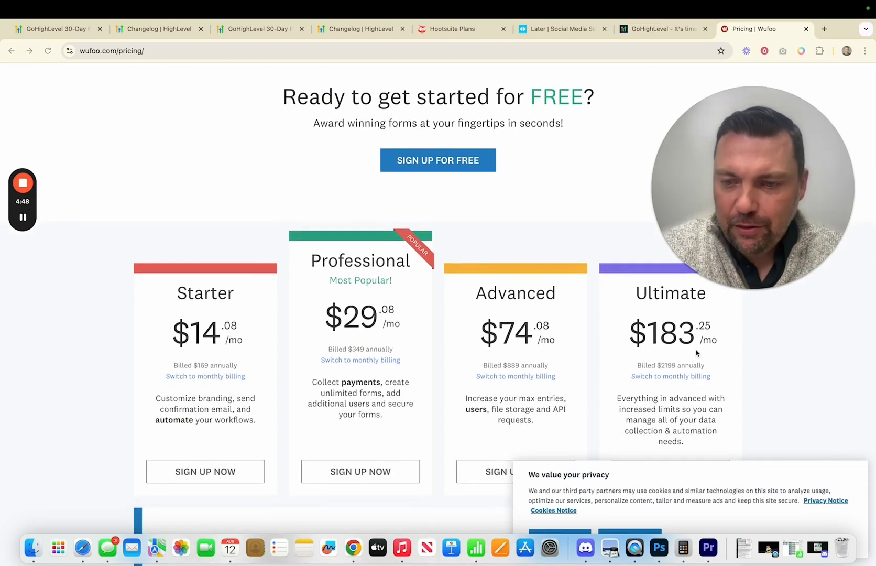
pyautogui.scroll(-10, 711, 362)
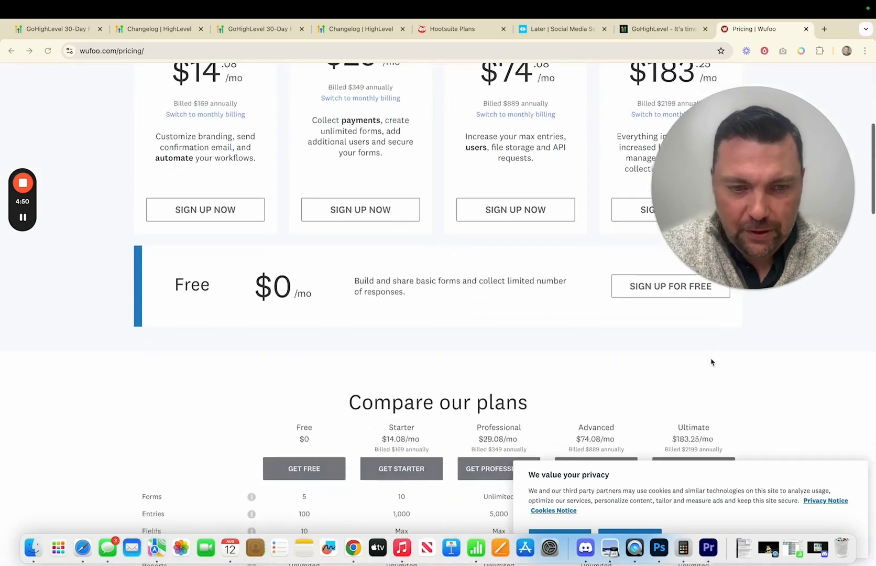
pyautogui.scroll(-8, 711, 362)
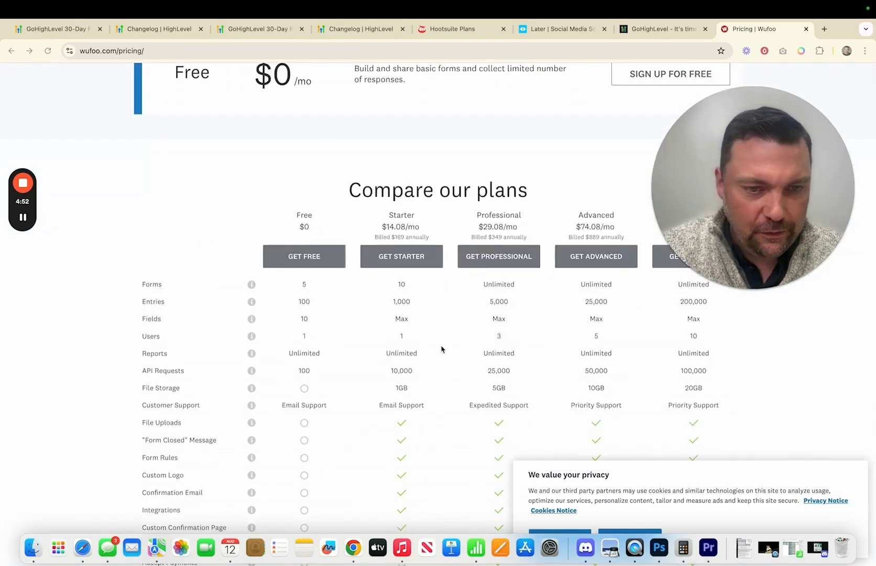
pyautogui.scroll(14, 340, 301)
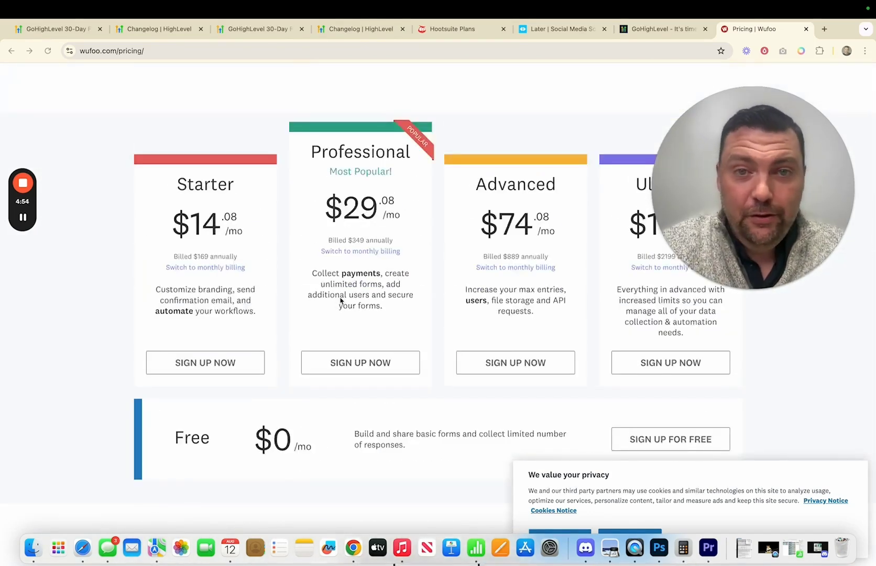
pyautogui.scroll(-1, 325, 293)
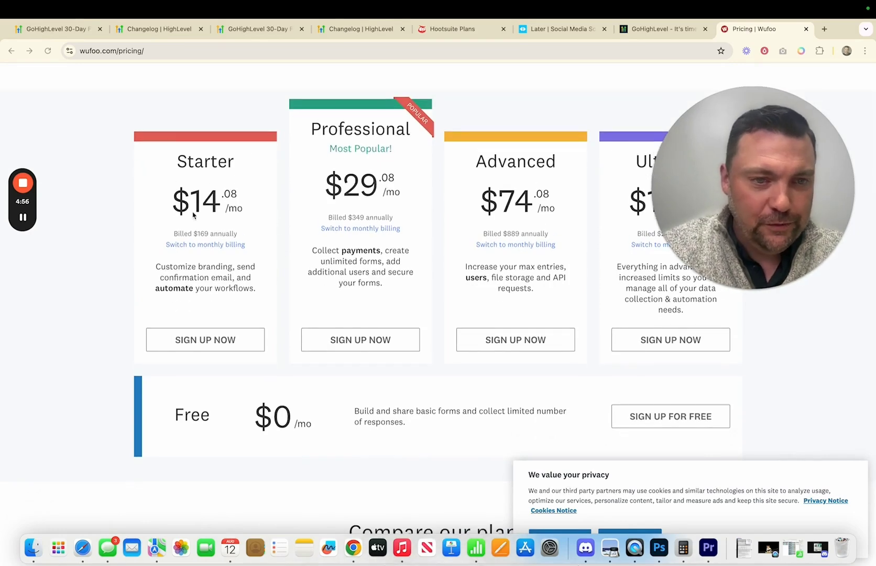
pyautogui.scroll(-1, 361, 209)
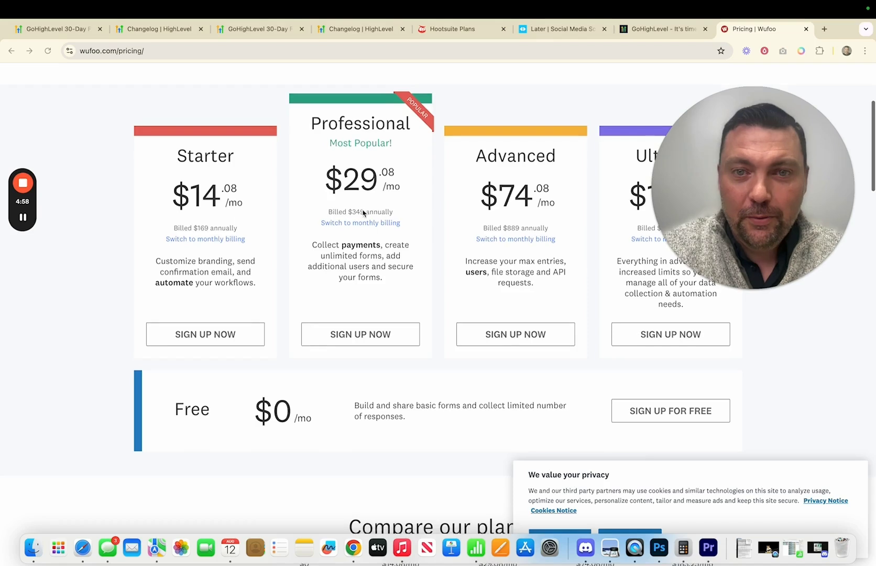
pyautogui.scroll(8, 363, 212)
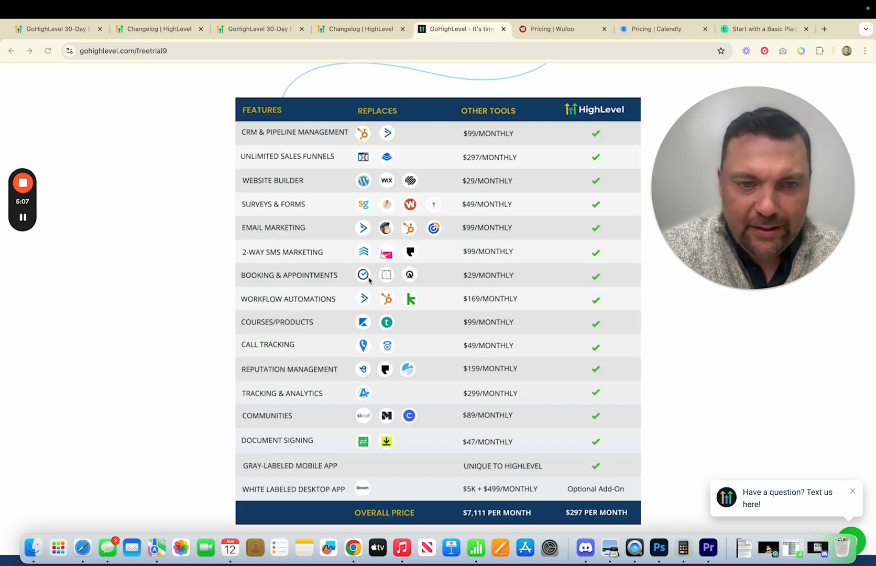
pyautogui.click(642, 31)
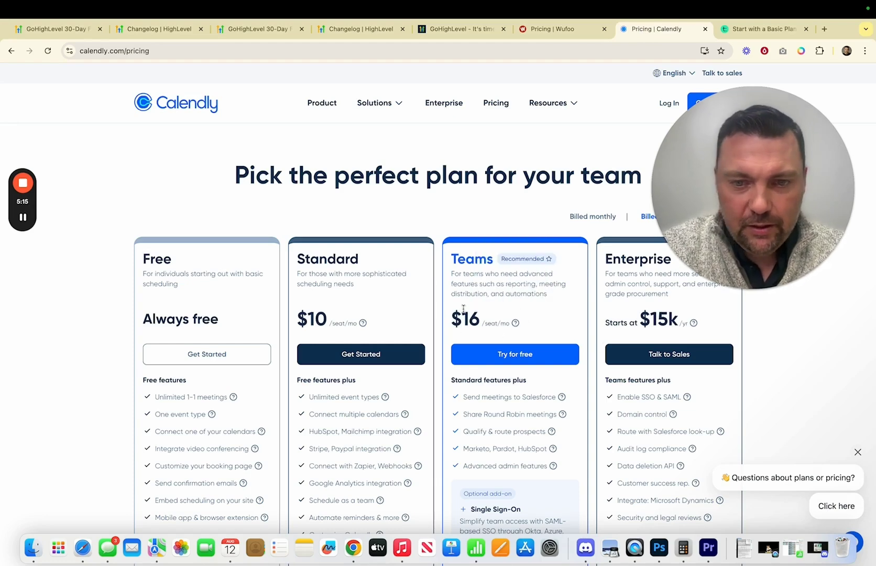
pyautogui.scroll(-1, 490, 306)
pyautogui.scroll(1, 492, 306)
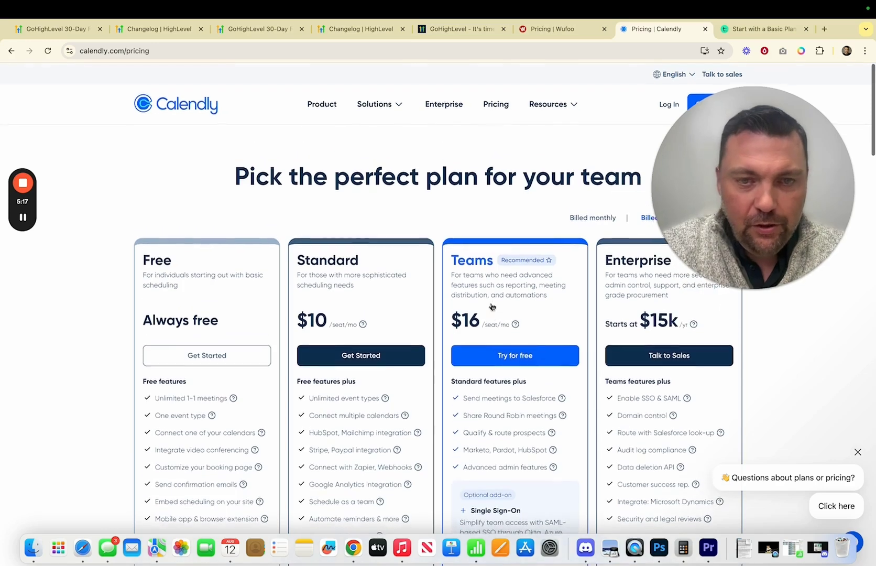
pyautogui.scroll(-1, 492, 307)
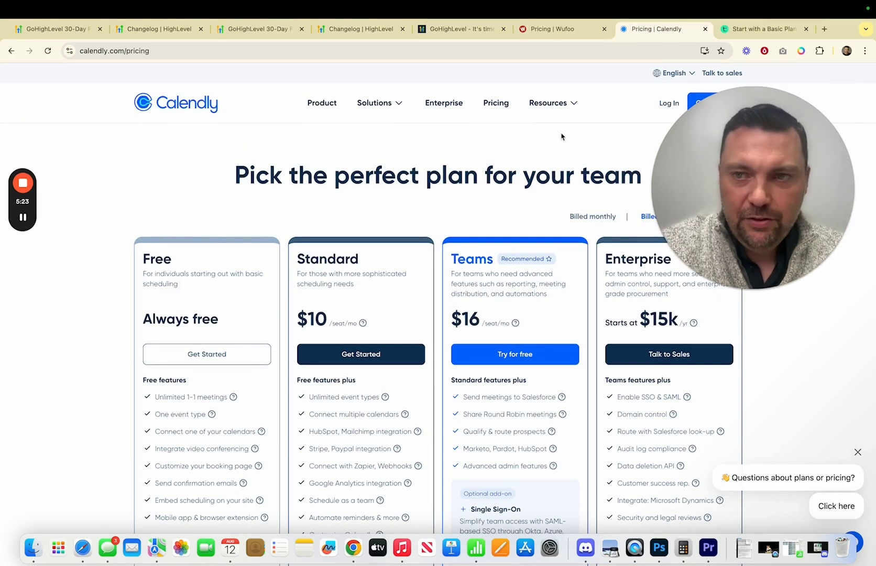
pyautogui.click(459, 30)
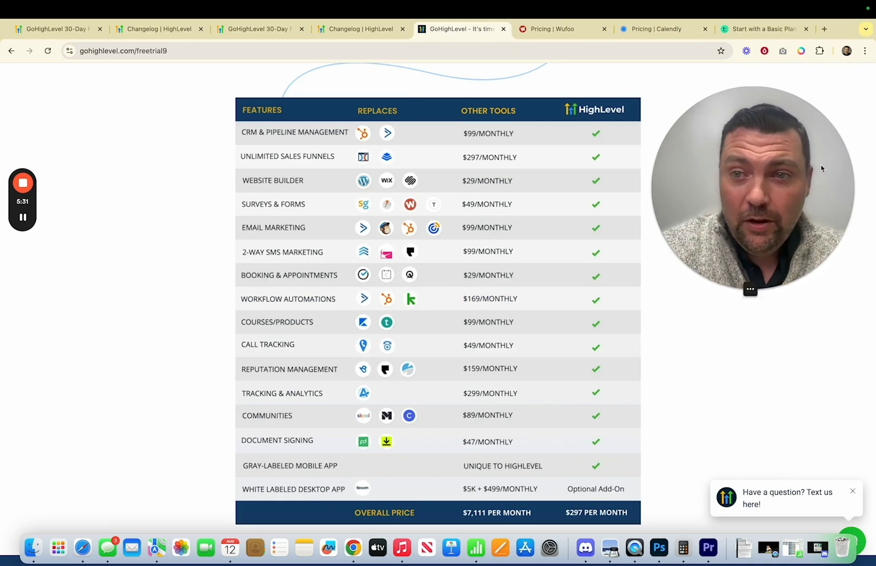
pyautogui.click(762, 29)
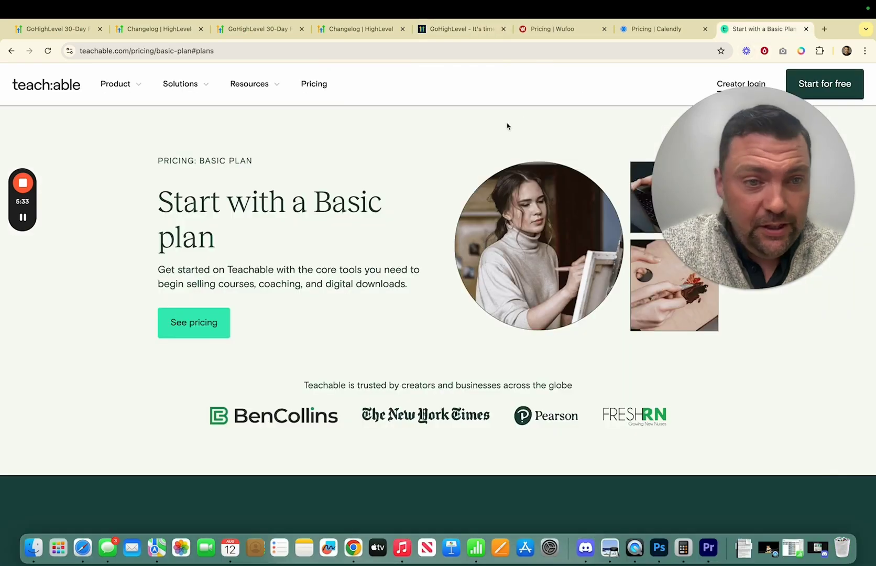
pyautogui.scroll(-6, 388, 225)
pyautogui.scroll(5, 314, 236)
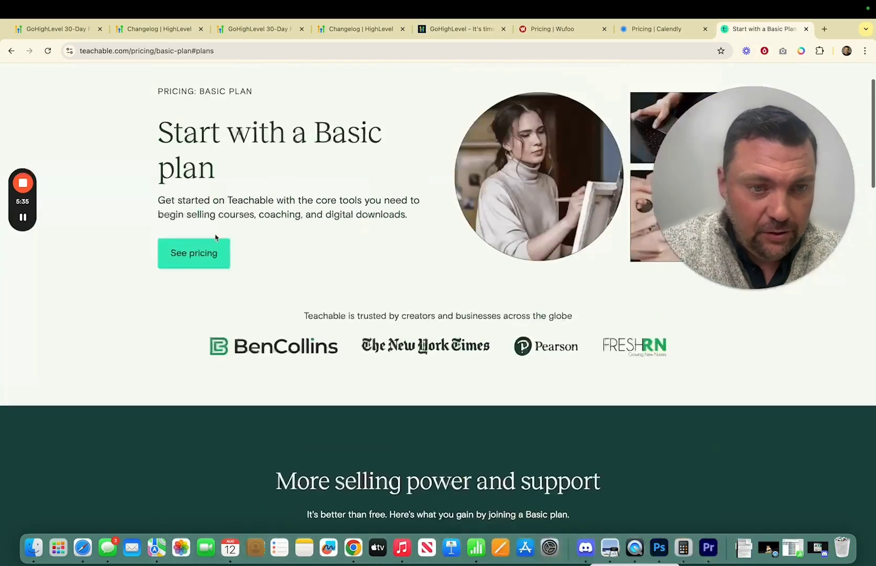
pyautogui.click(192, 262)
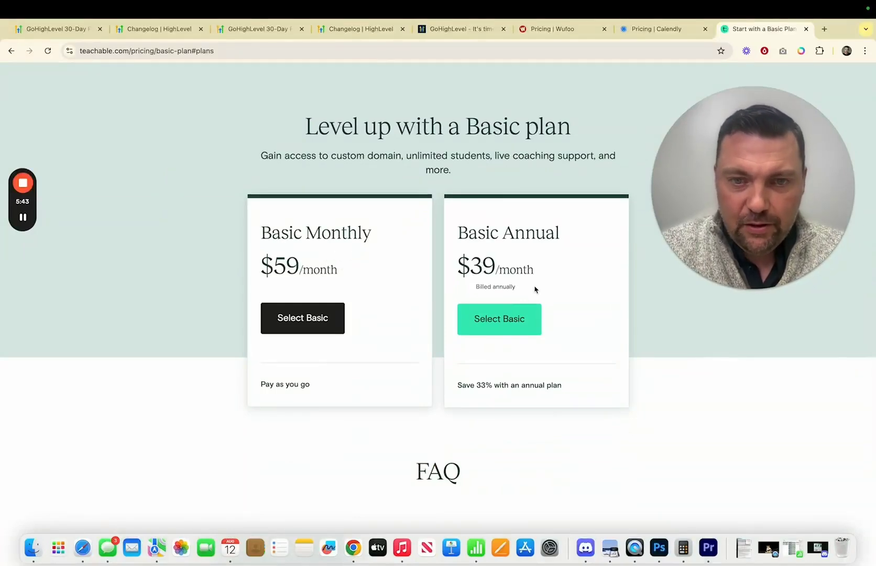
pyautogui.scroll(15, 534, 288)
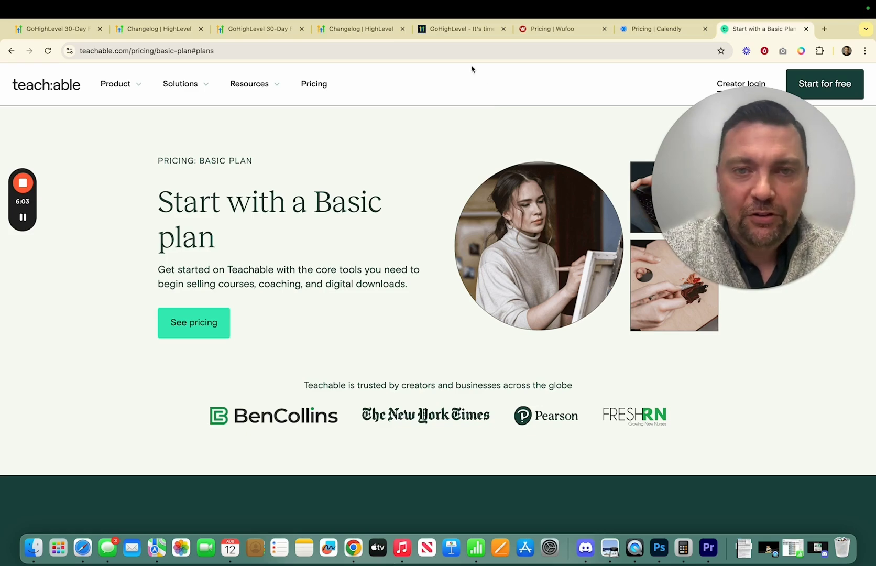
# - Review GoHighLevel's $7,111 versus $297 per month comparison, then return to the 30-day trial page
pyautogui.click(452, 29)
pyautogui.scroll(-1, 337, 279)
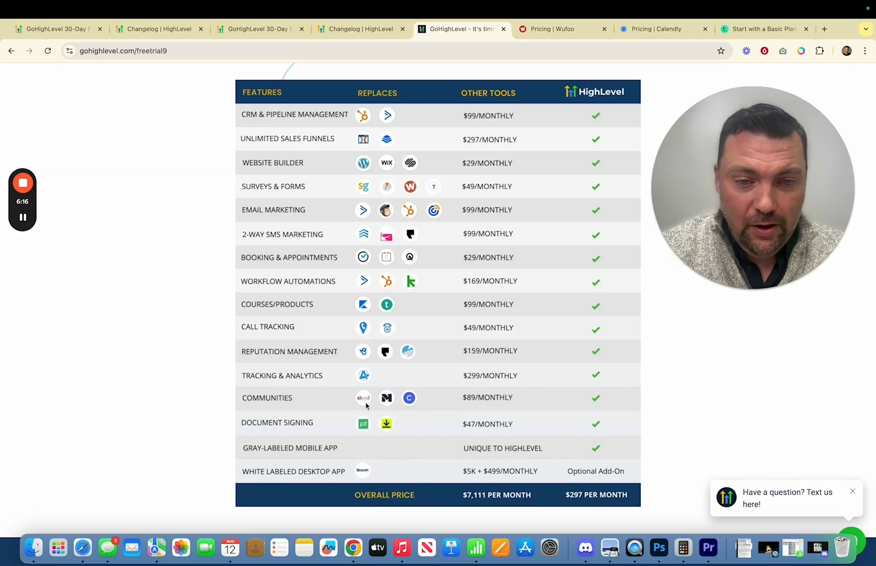
pyautogui.scroll(-1, 379, 313)
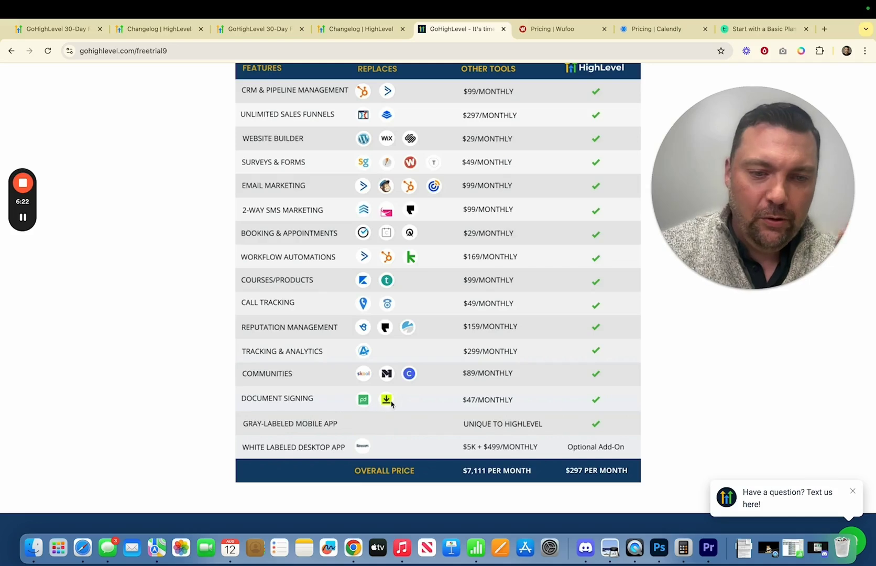
pyautogui.scroll(3, 392, 403)
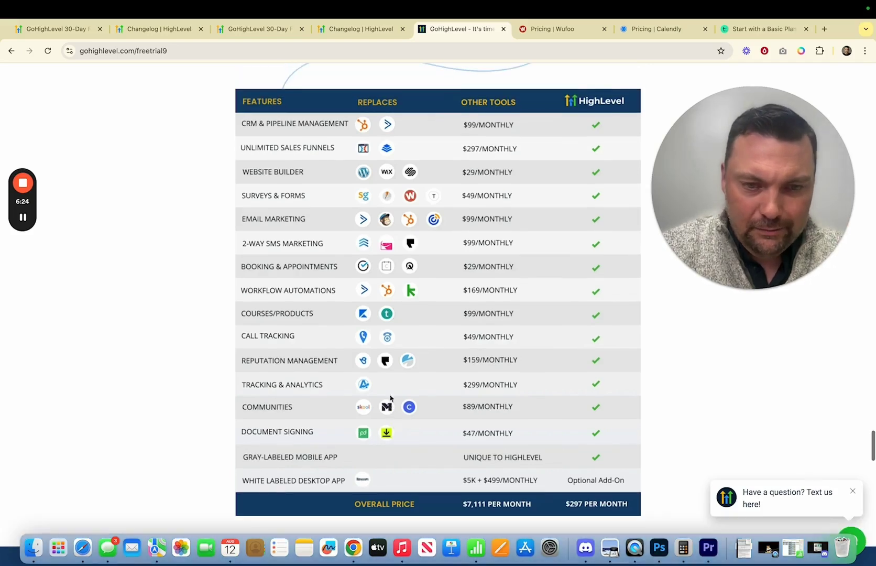
pyautogui.scroll(1, 364, 325)
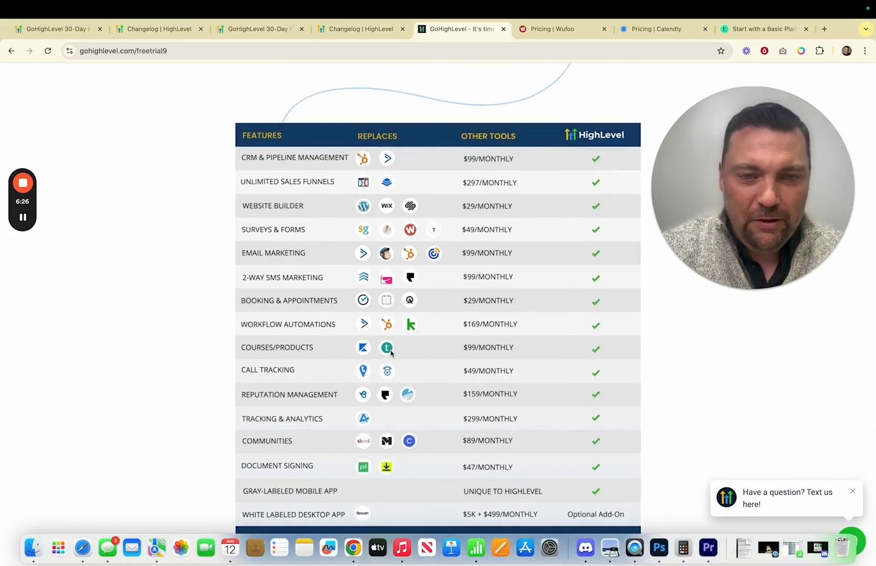
pyautogui.scroll(3, 390, 352)
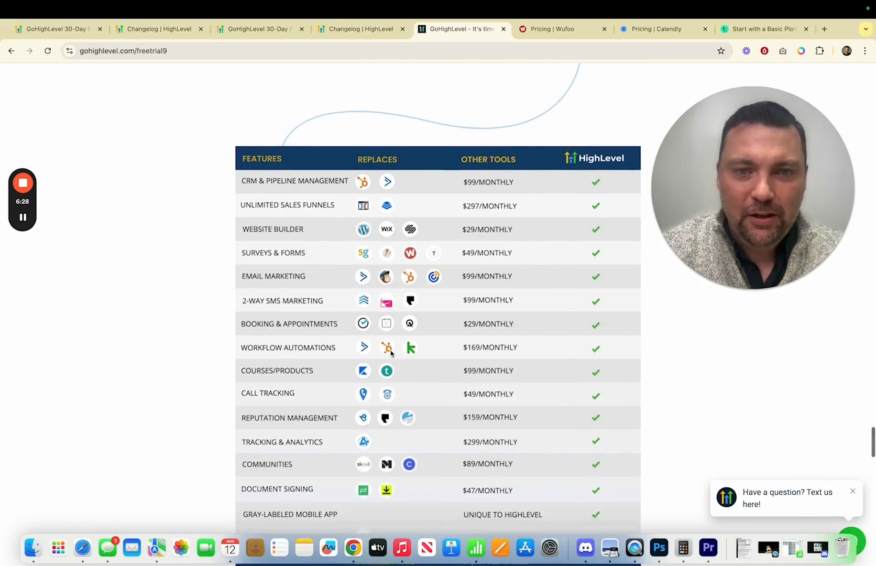
pyautogui.scroll(10, 391, 352)
pyautogui.scroll(-15, 391, 354)
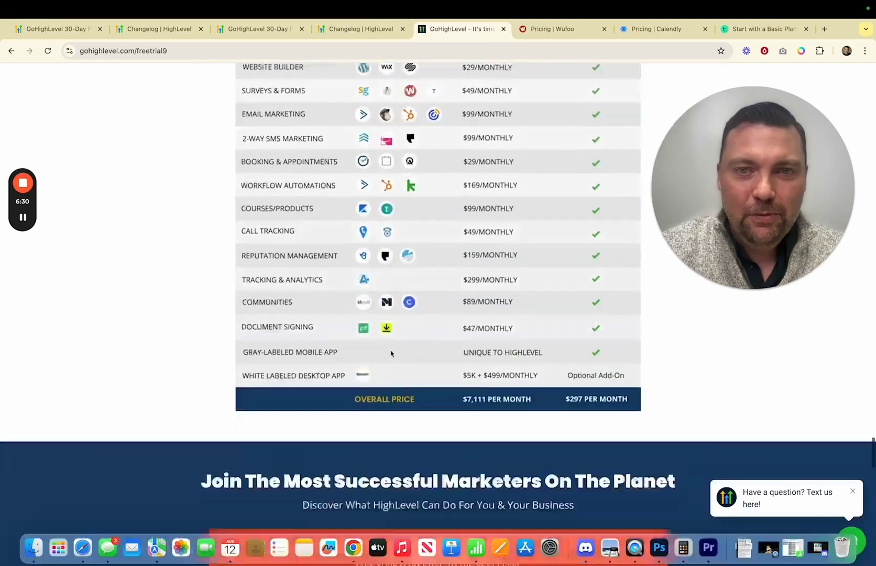
pyautogui.scroll(-14, 391, 353)
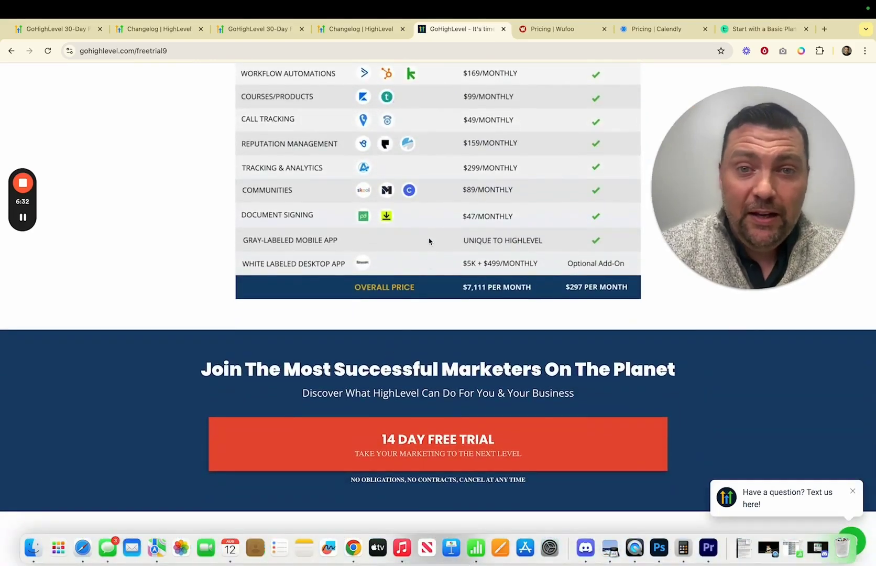
pyautogui.click(280, 31)
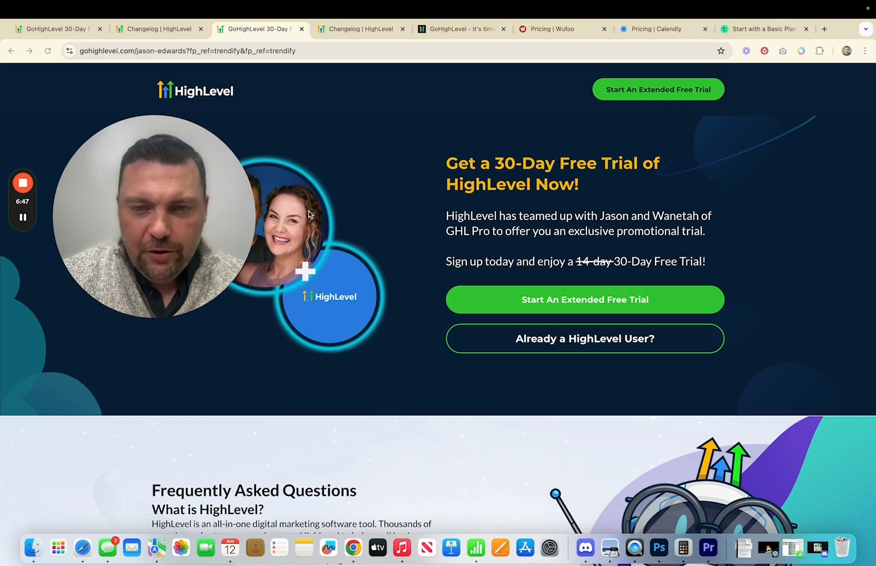
# - Start the extended 30-day free trial, autofill the Step 1 contact fields, and continue to Step 2
pyautogui.click(556, 302)
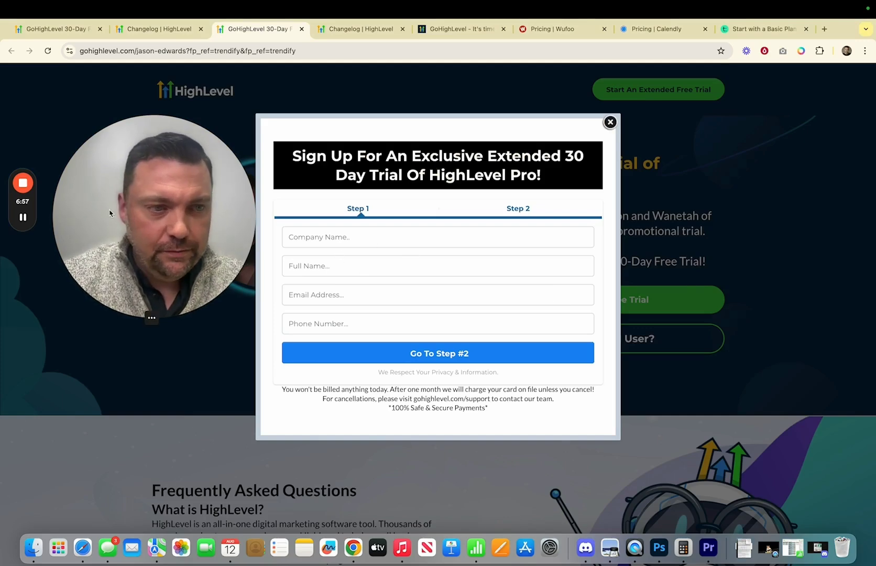
pyautogui.press('Return')
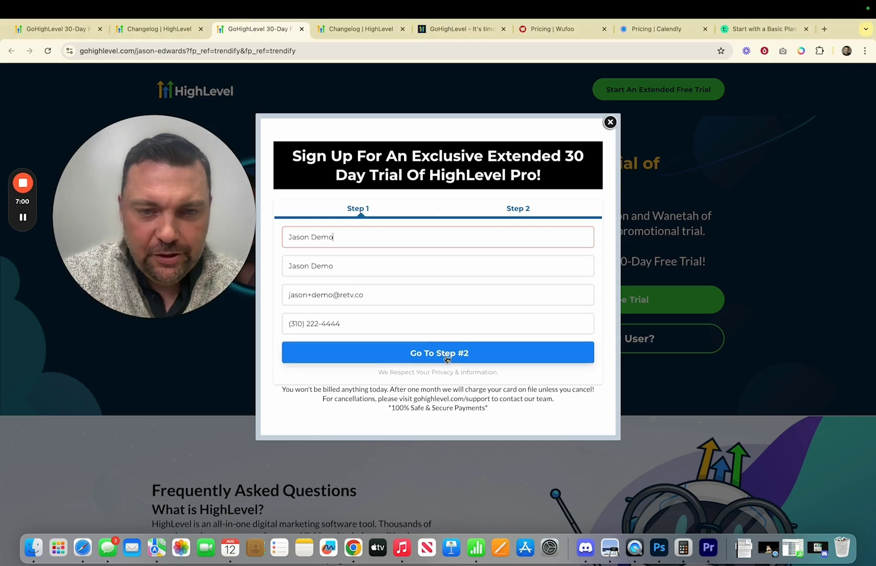
pyautogui.click(447, 358)
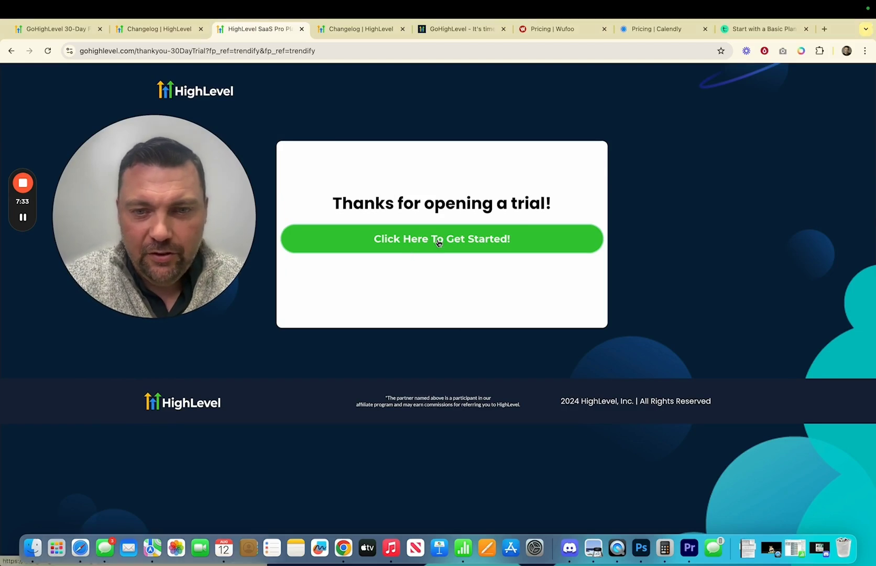
# - Begin onboarding, select Marketing Agency as the industry, and open the primary-use choices
pyautogui.click(406, 239)
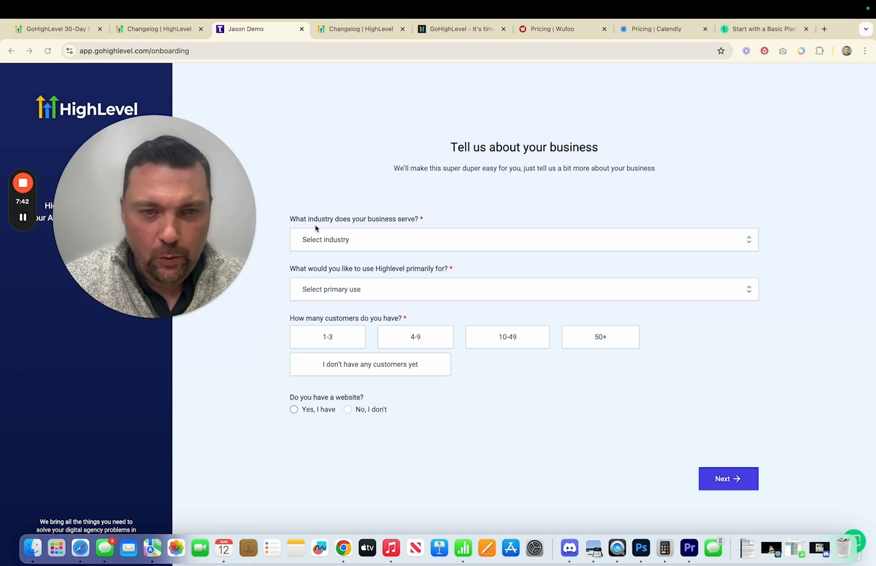
pyautogui.click(394, 240)
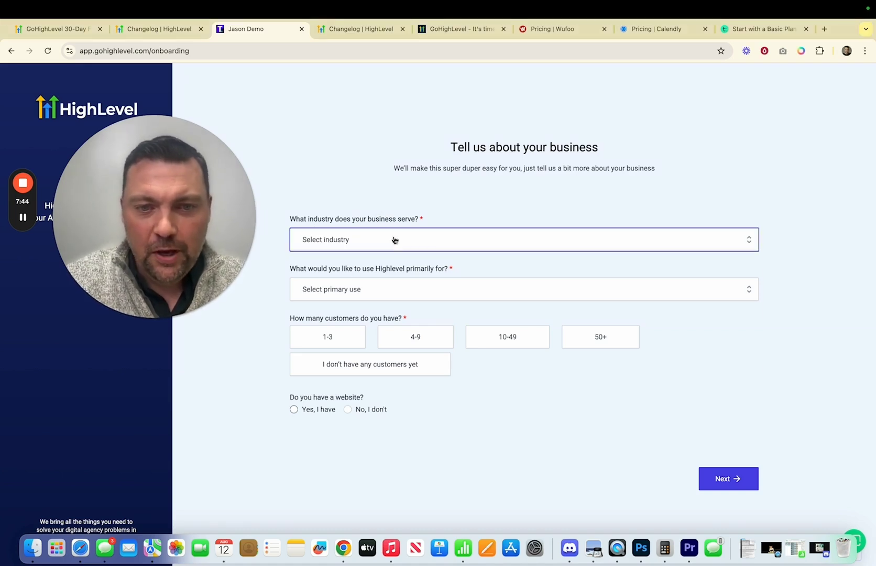
pyautogui.scroll(-2, 396, 278)
pyautogui.scroll(-3, 395, 278)
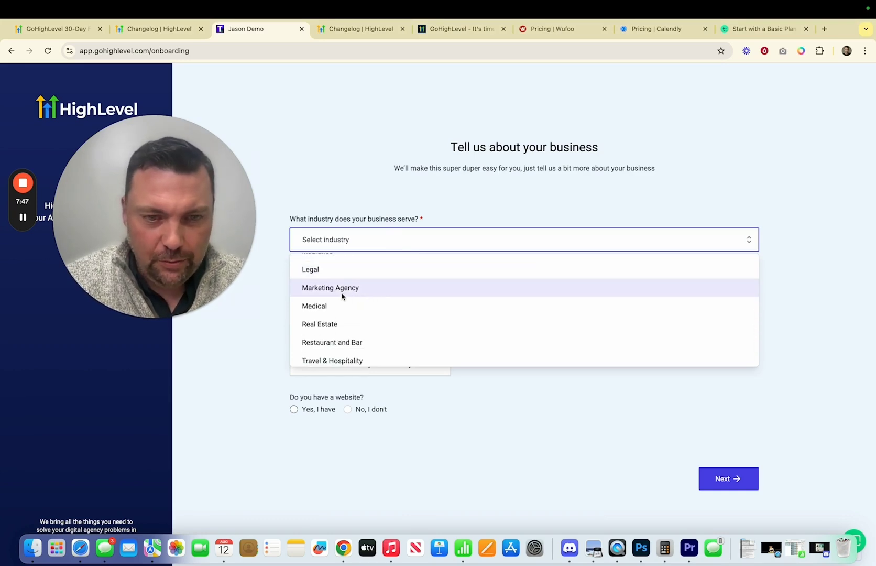
pyautogui.click(343, 290)
pyautogui.click(340, 292)
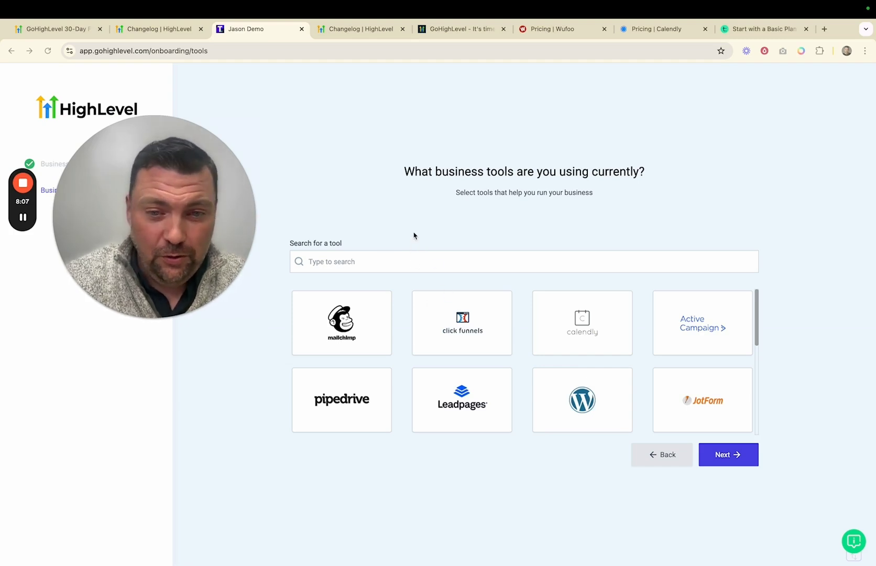
# - Mark Calendly, Click Funnels and WordPress as current business tools and continue
pyautogui.click(588, 340)
pyautogui.click(476, 338)
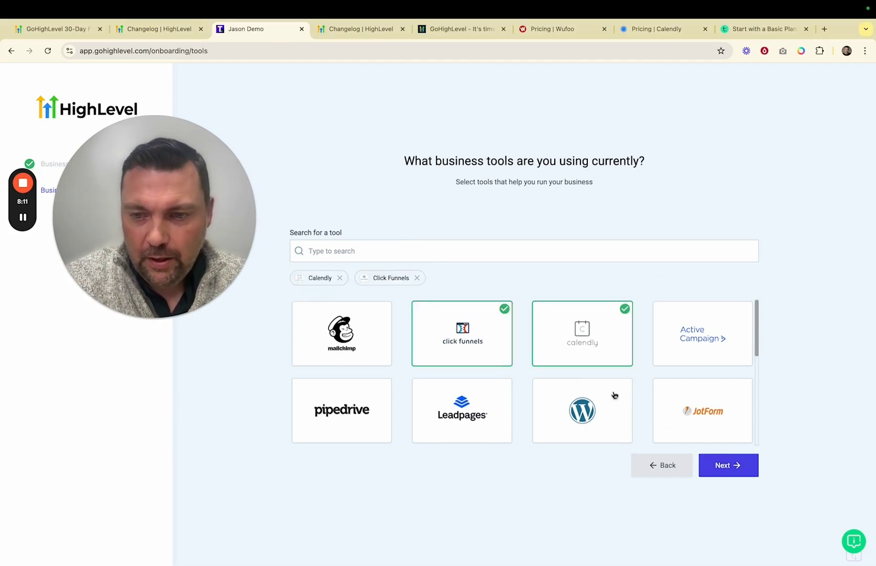
pyautogui.scroll(-3, 608, 393)
pyautogui.click(584, 335)
pyautogui.click(748, 475)
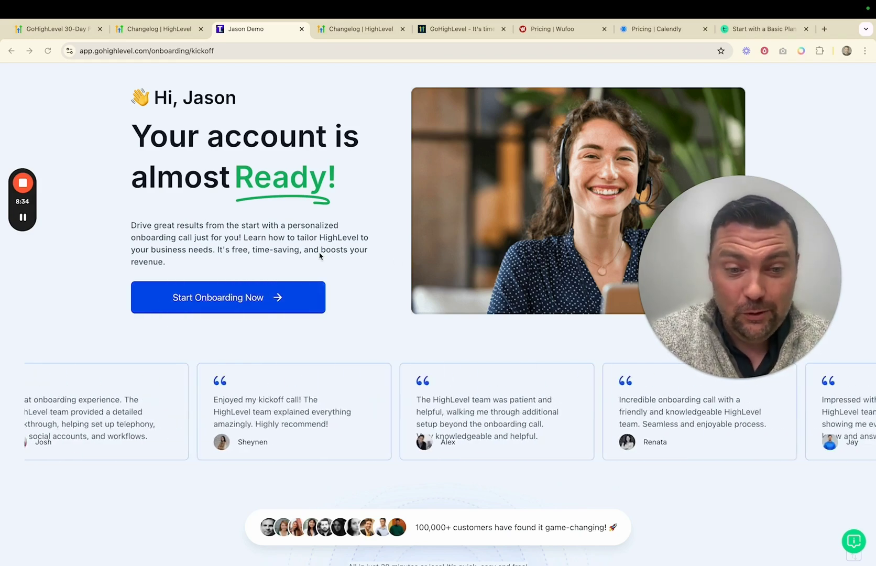
# - Launch the HighLevel Kickoff Call via Start Onboarding Now
pyautogui.click(198, 300)
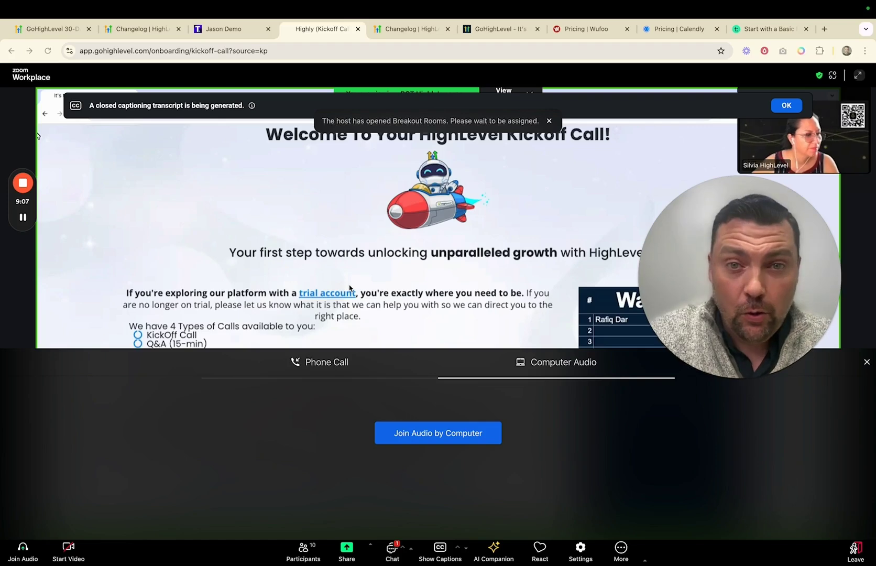
# - Leave the kickoff call and go to the new trial account's Agency Dashboard
pyautogui.press('super+bracketleft')
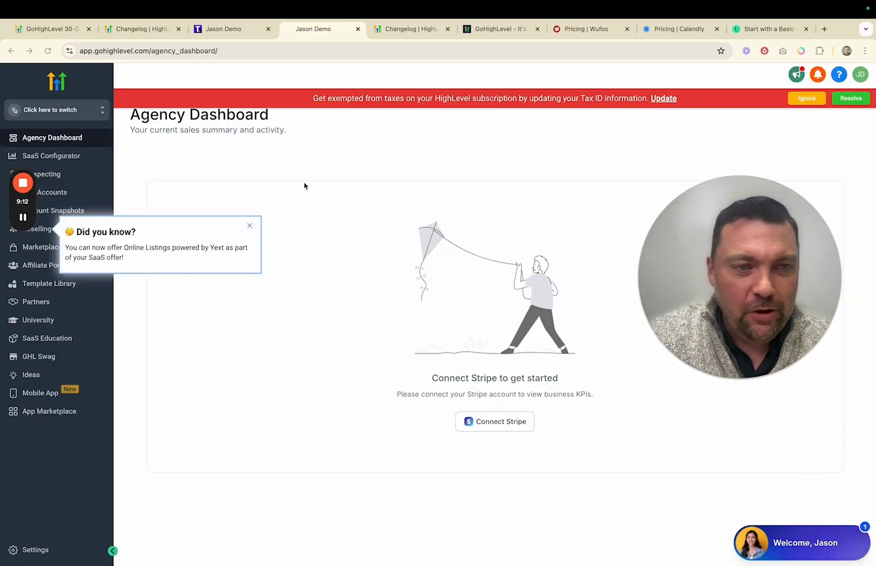
pyautogui.moveTo(33, 209)
pyautogui.mouseDown()
pyautogui.moveTo(120, 327)
pyautogui.moveTo(111, 359)
pyautogui.mouseUp()
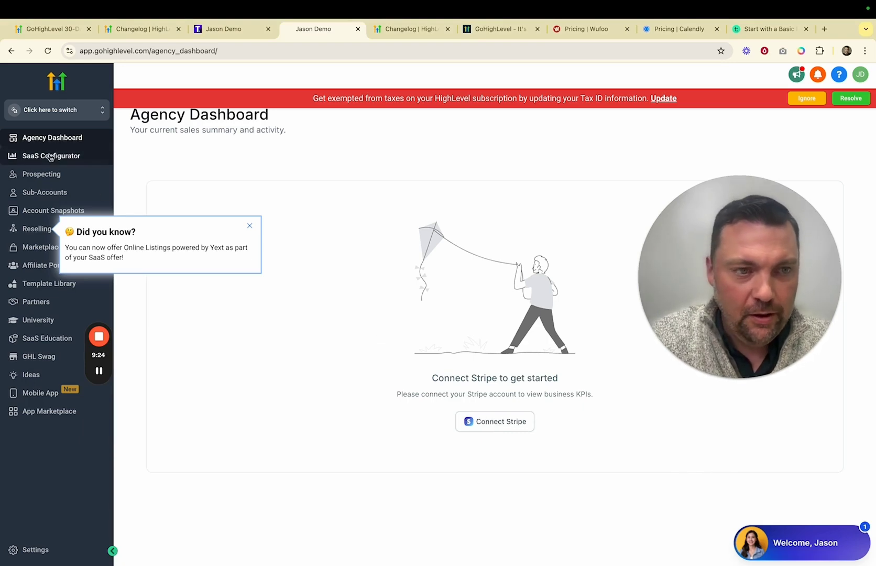
# - Review the $197 Standard and $297 Professional SaaS plans, then add a new plan
pyautogui.click(74, 155)
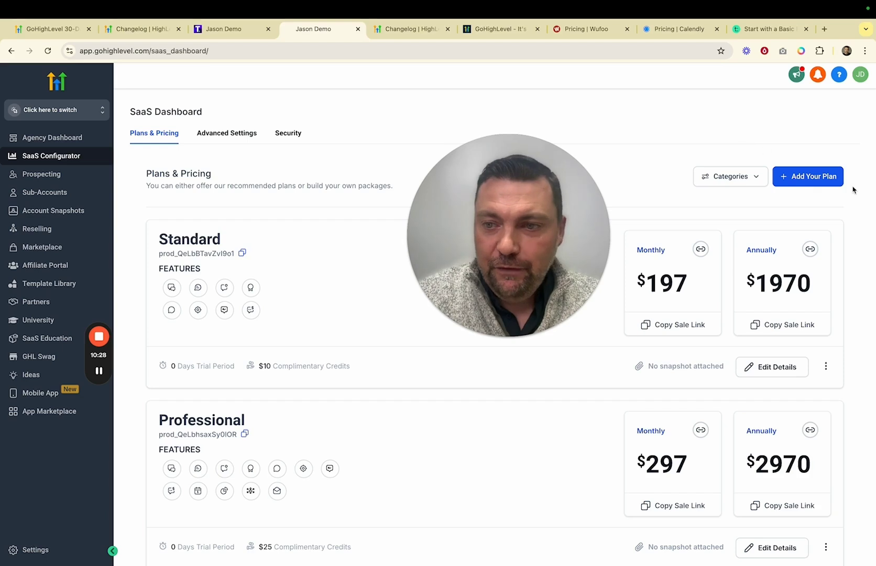
pyautogui.click(805, 180)
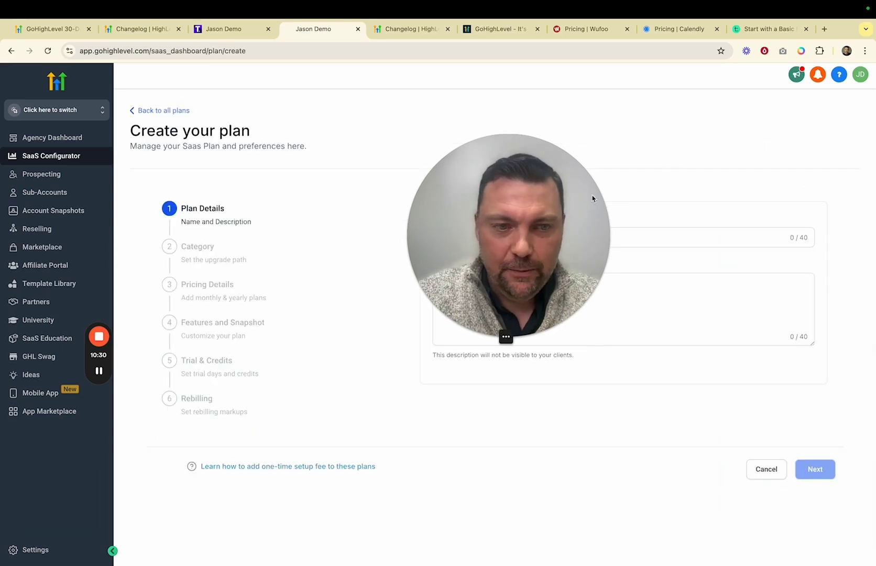
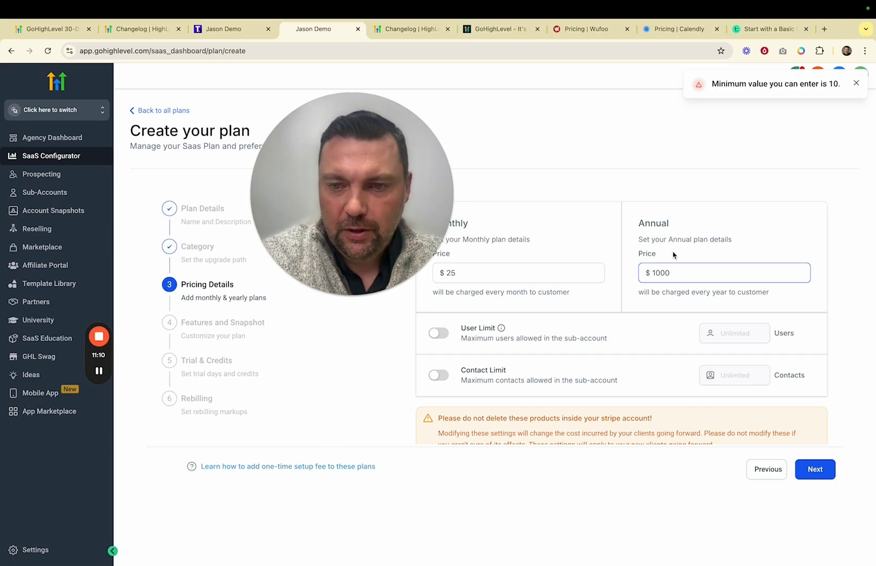
# - Set the annual price to $200 and remove every feature card except Social Planner
pyautogui.write('200')
pyautogui.click(815, 469)
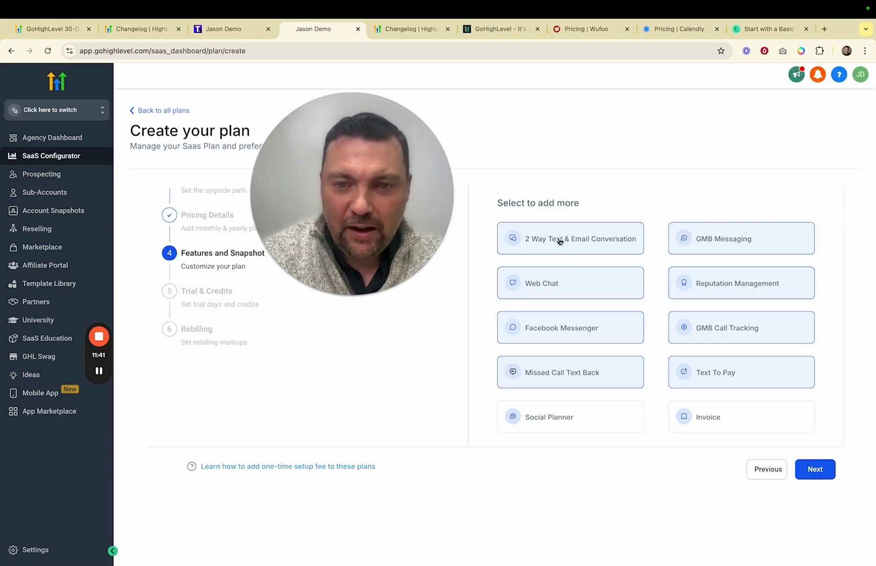
pyautogui.click(560, 241)
pyautogui.click(558, 285)
pyautogui.click(558, 327)
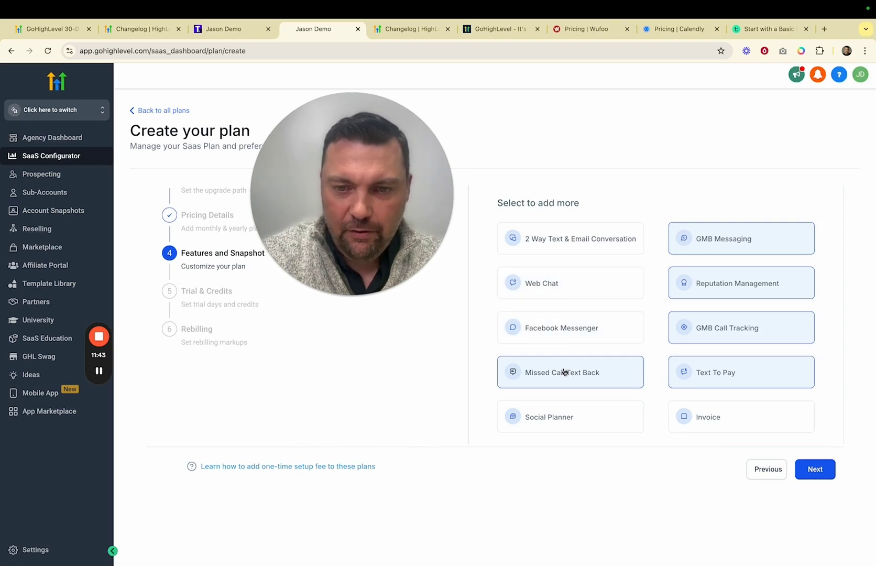
pyautogui.click(564, 372)
pyautogui.click(739, 371)
pyautogui.click(730, 329)
pyautogui.click(722, 285)
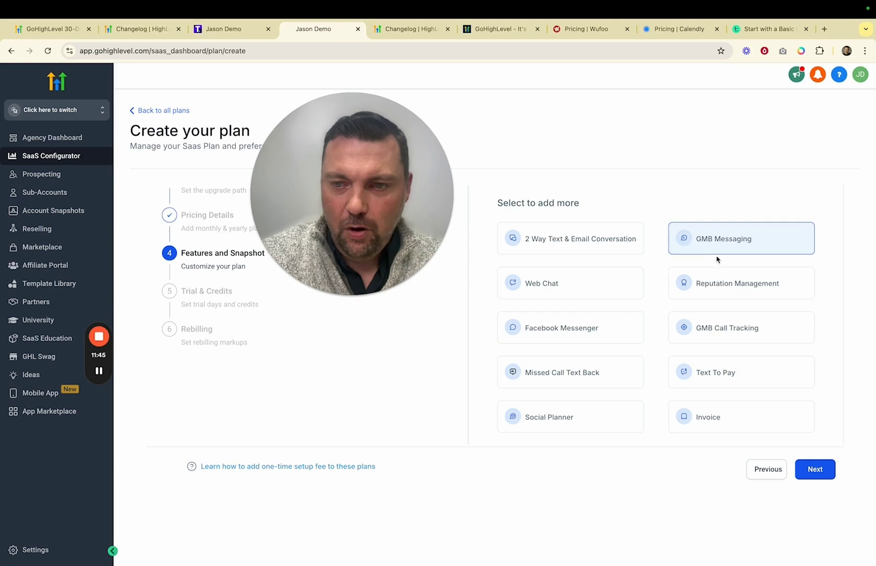
pyautogui.scroll(-4, 632, 251)
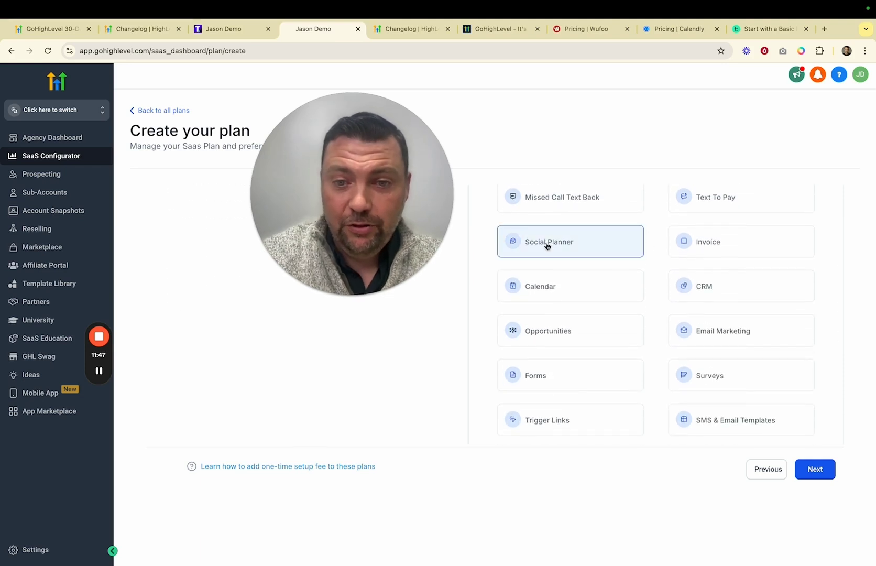
# - Advance past Trial & Credits and Rebilling and finish creating the plan
pyautogui.click(825, 471)
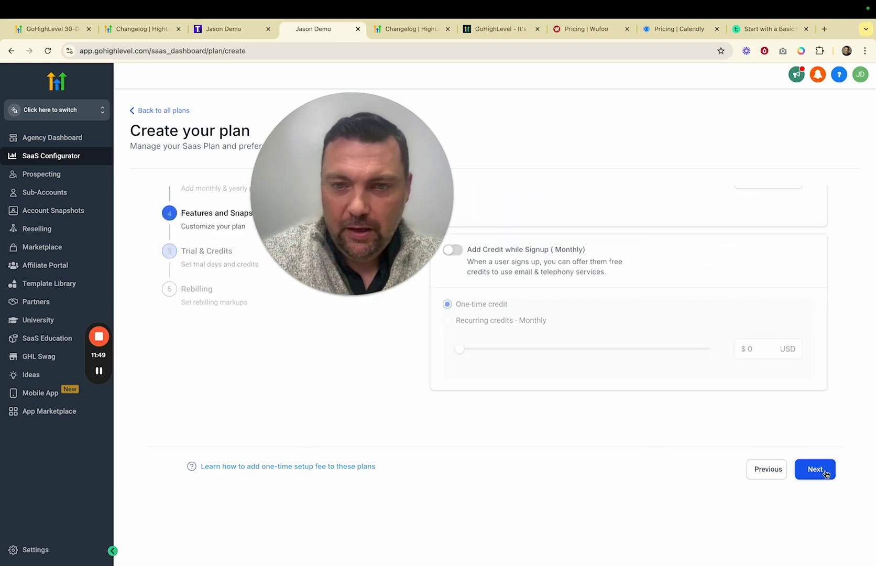
pyautogui.moveTo(392, 192); pyautogui.dragTo(356, 233)
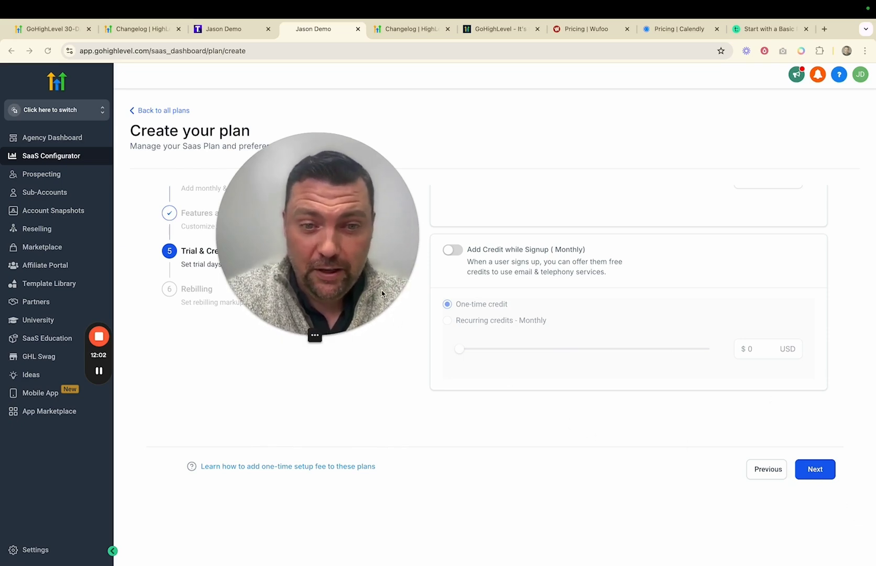
pyautogui.moveTo(382, 293); pyautogui.dragTo(518, 294)
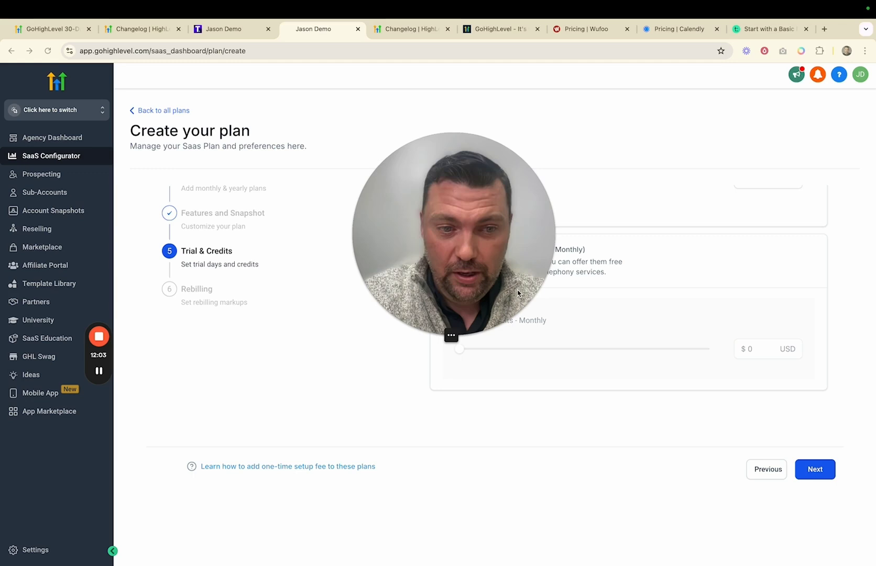
pyautogui.click(815, 469)
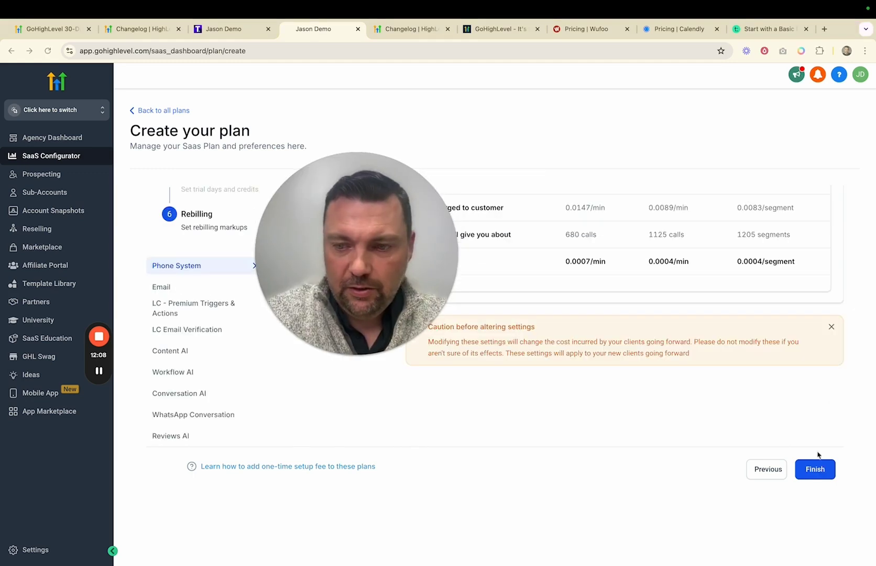
pyautogui.click(814, 471)
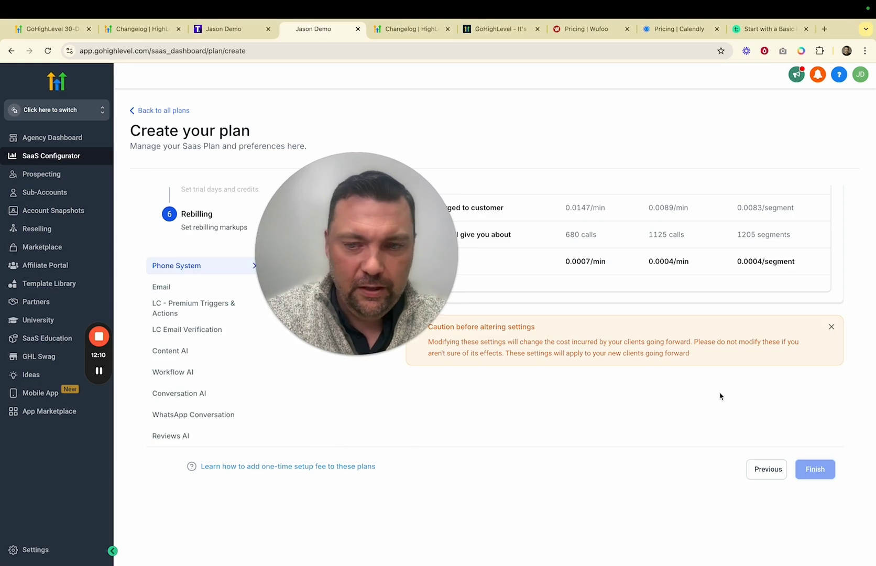
pyautogui.moveTo(354, 352); pyautogui.dragTo(457, 302)
pyautogui.scroll(-9, 420, 414)
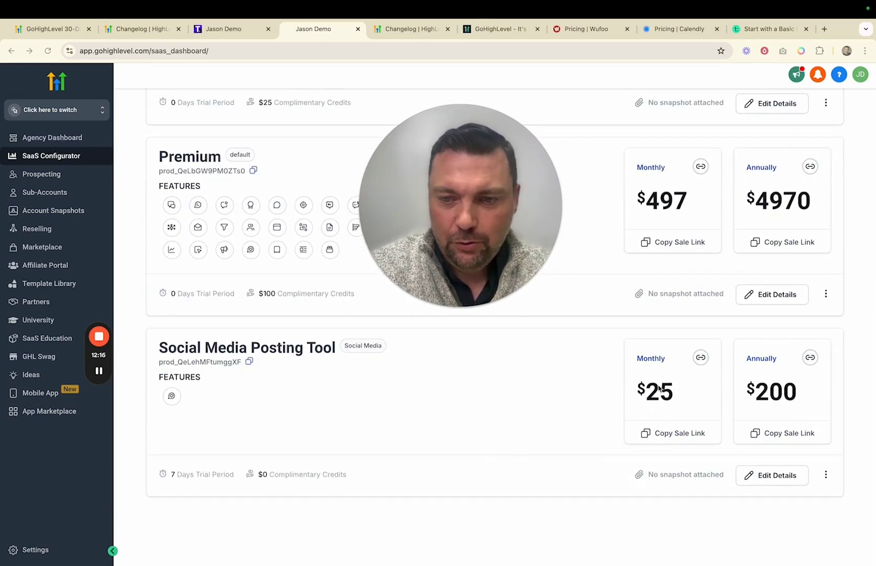
# - Copy the Social Media Posting Tool's monthly sale link and open a new browser tab
pyautogui.click(655, 434)
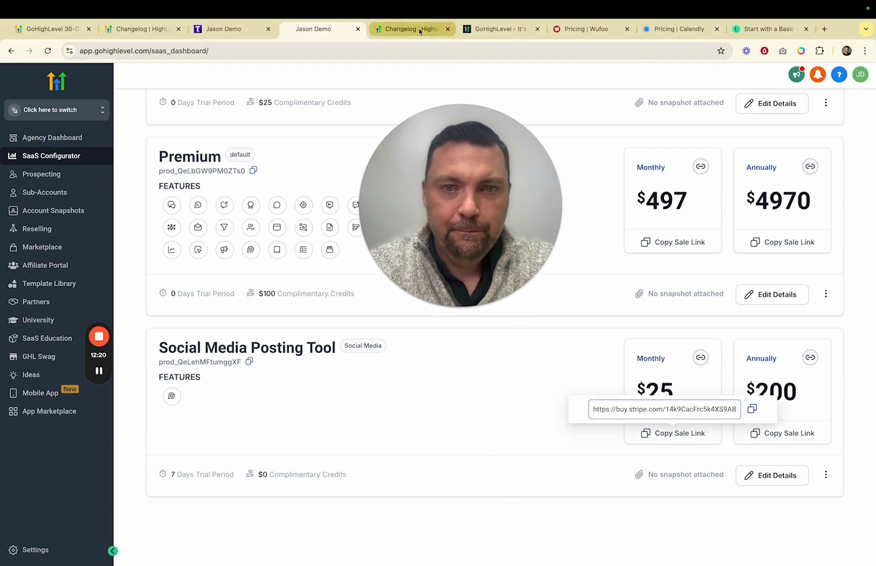
pyautogui.click(825, 29)
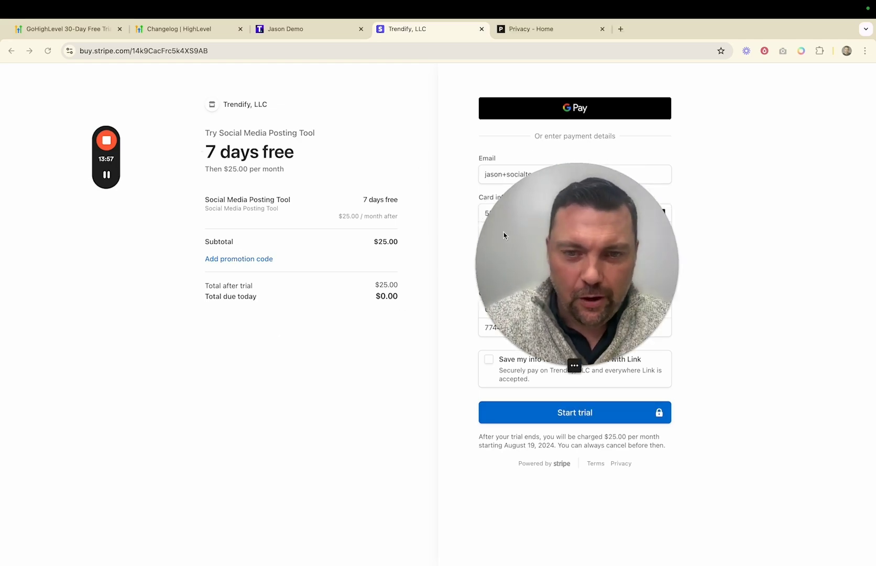
# - Start the Social Media Posting Tool's 7-day free trial in Stripe Checkout
pyautogui.click(560, 419)
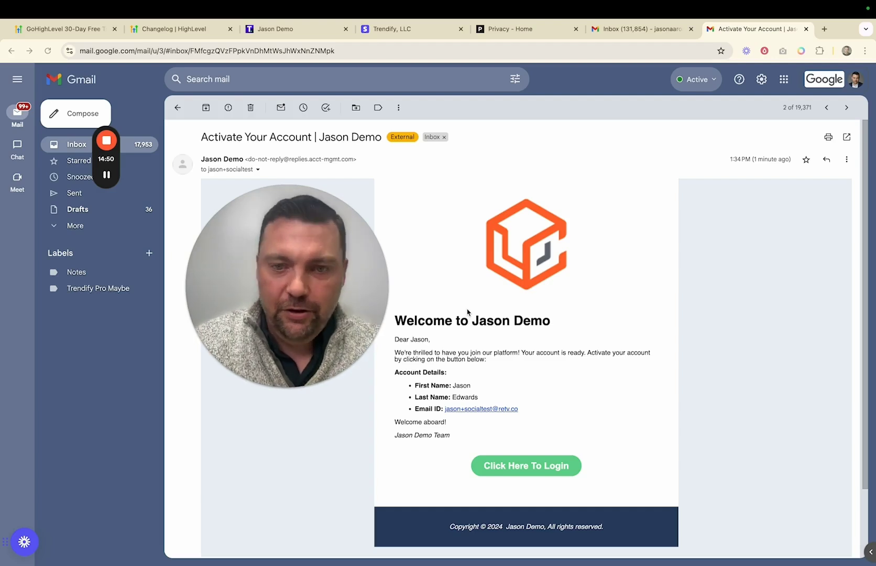
# - Follow the 'Click Here To Login' link in the Activate Your Account email
pyautogui.click(522, 468)
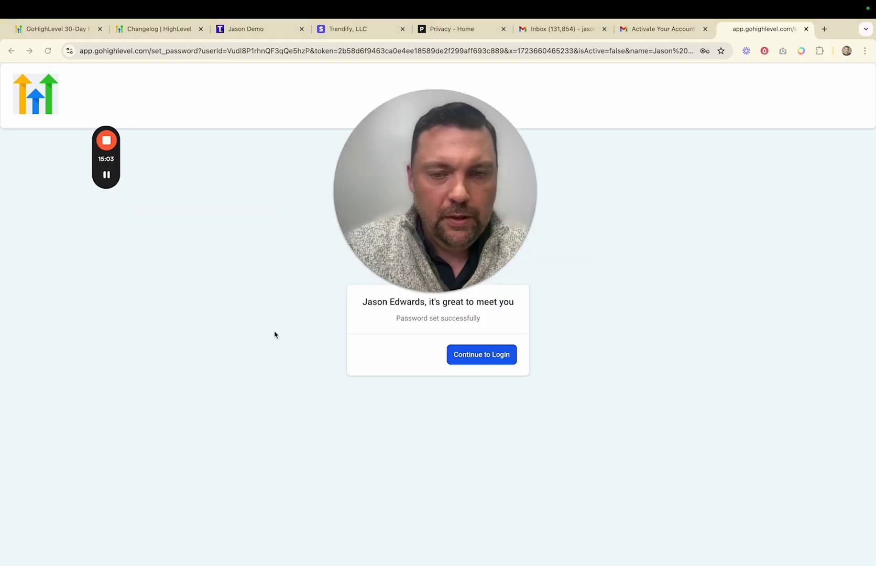
# - Continue from the password confirmation to the sign-in page
pyautogui.click(476, 356)
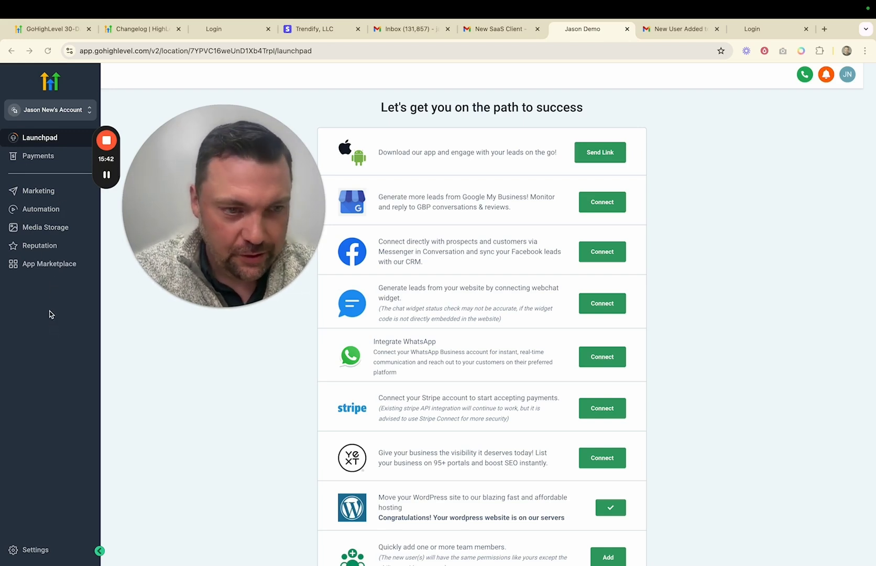
# - Go to Marketing's Social Planner and start connecting a Facebook account
pyautogui.click(39, 247)
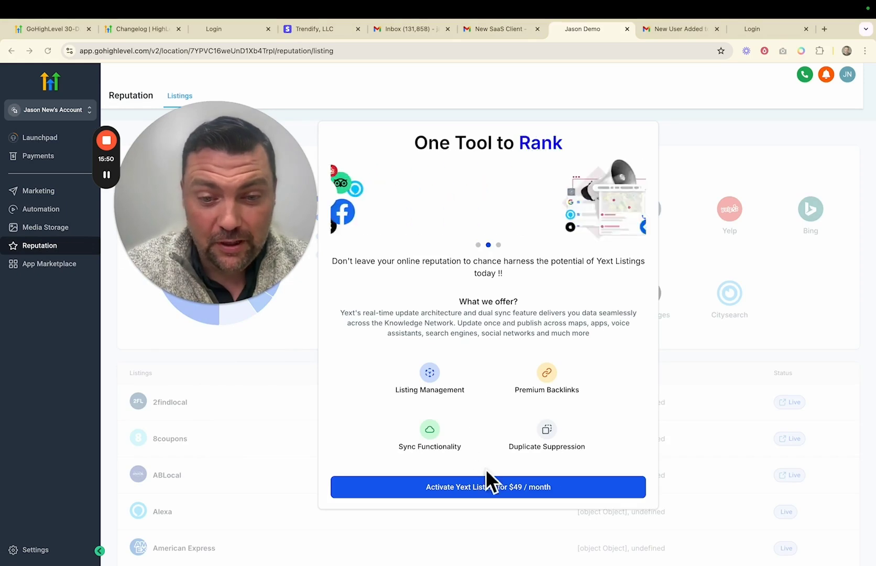
pyautogui.click(39, 193)
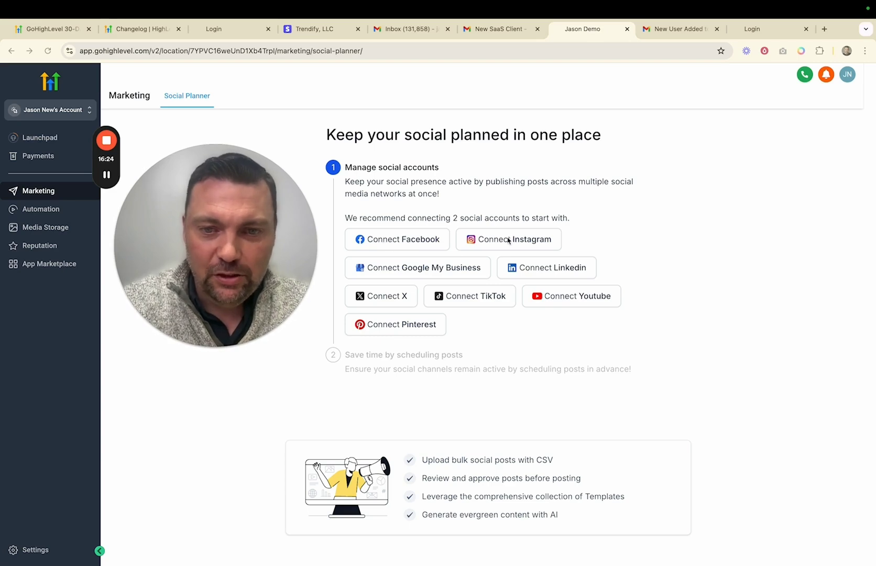
pyautogui.click(392, 239)
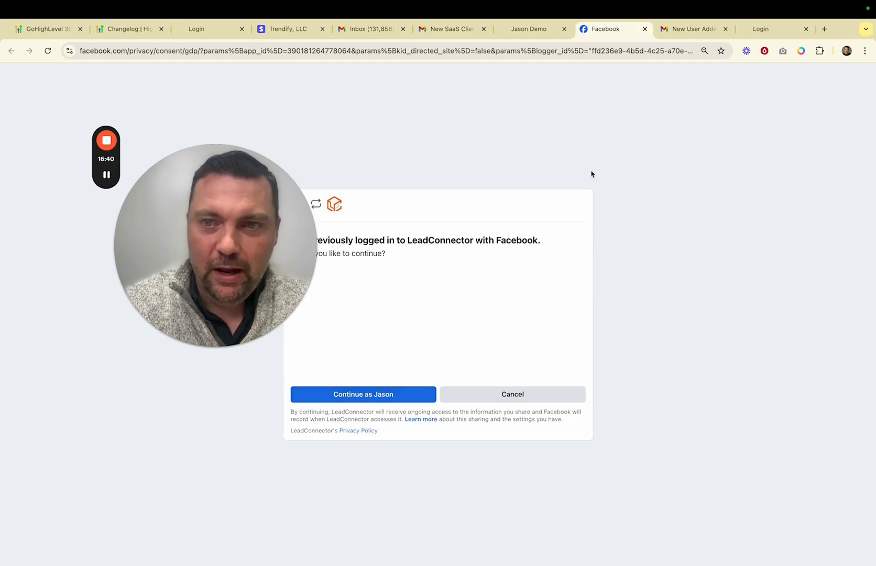
# - Answer the LeadConnector login request on Facebook
pyautogui.click(512, 395)
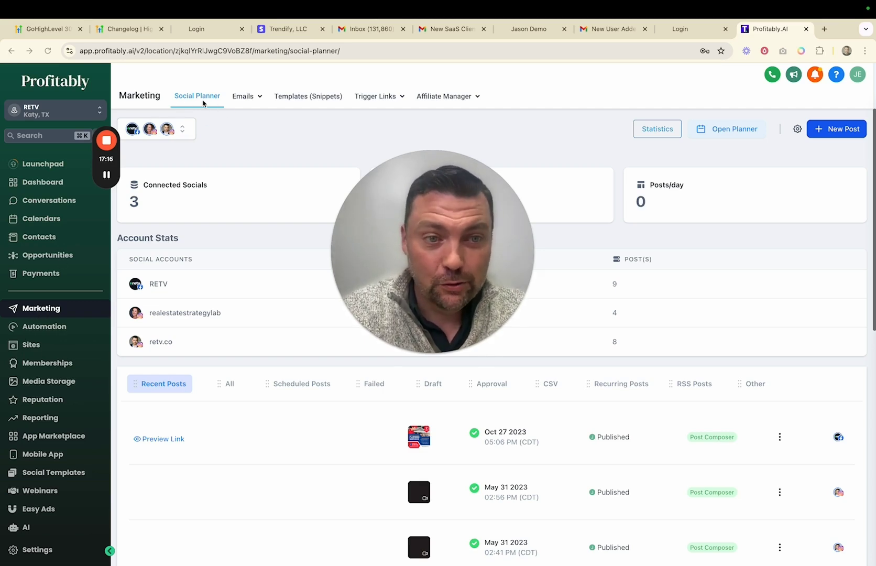
# - Start a new social post targeting the RETV account
pyautogui.moveTo(406, 191); pyautogui.dragTo(293, 213)
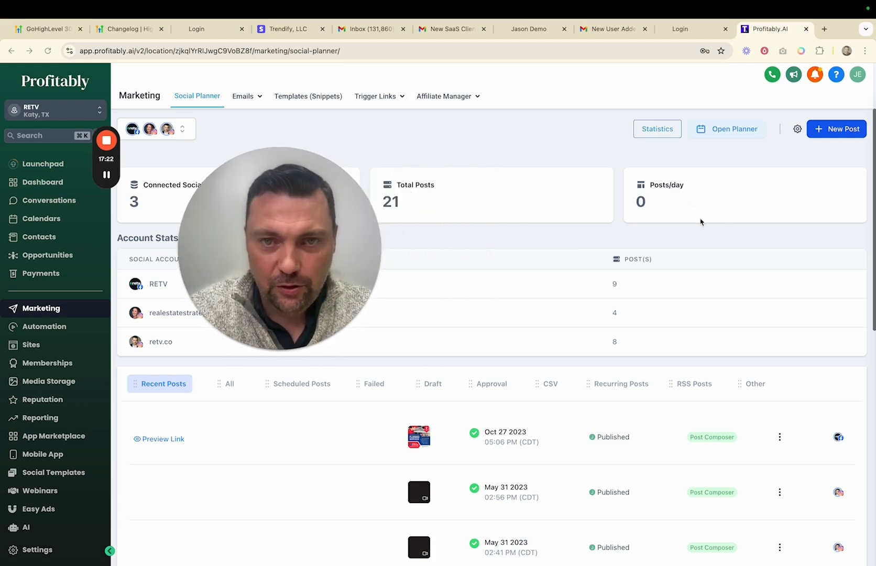
pyautogui.click(838, 131)
pyautogui.click(803, 151)
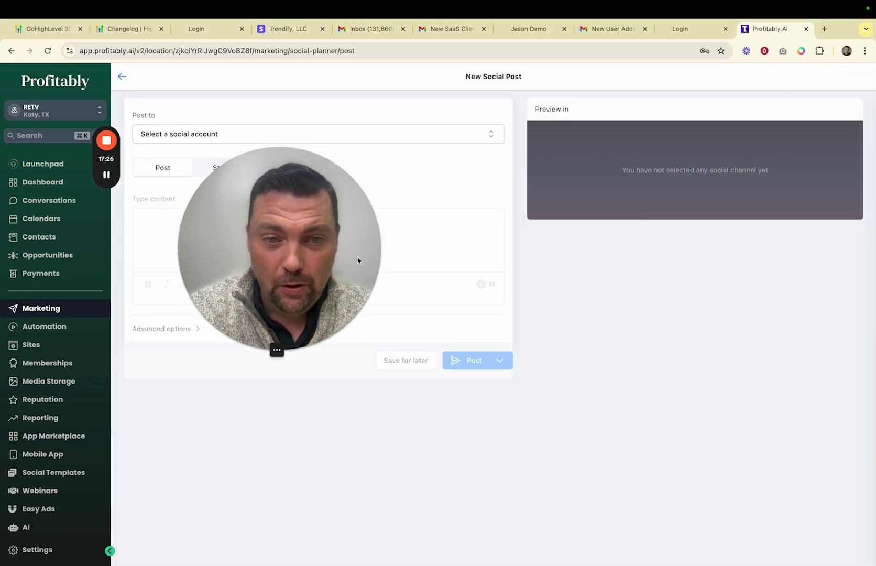
pyautogui.moveTo(358, 258); pyautogui.dragTo(698, 234)
pyautogui.click(190, 135)
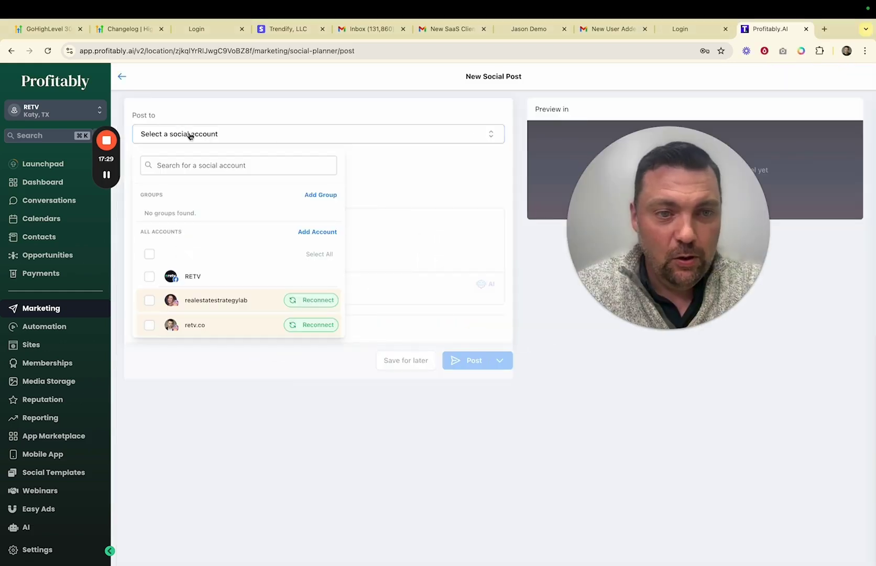
pyautogui.click(149, 276)
pyautogui.click(365, 192)
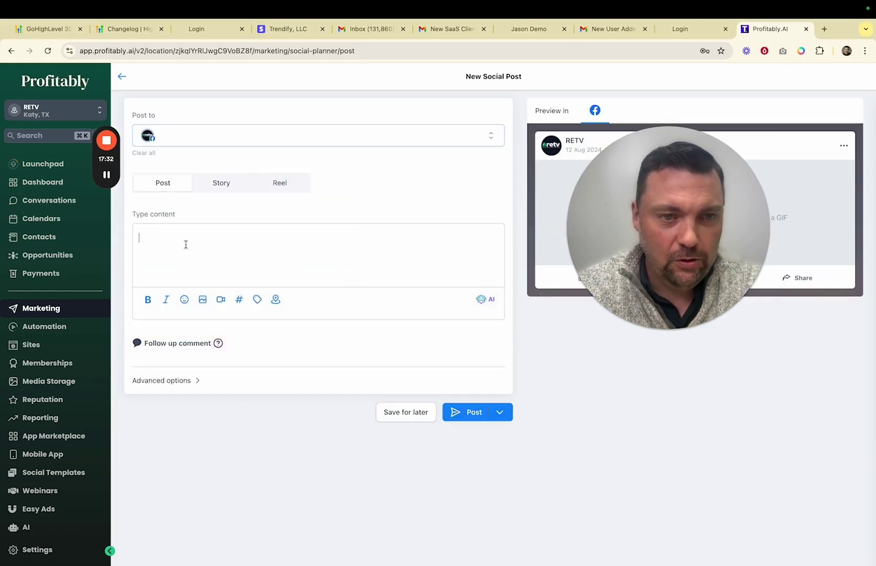
# - Empty the post's content box and bring up the Generate with AI form
pyautogui.write('asdfa')
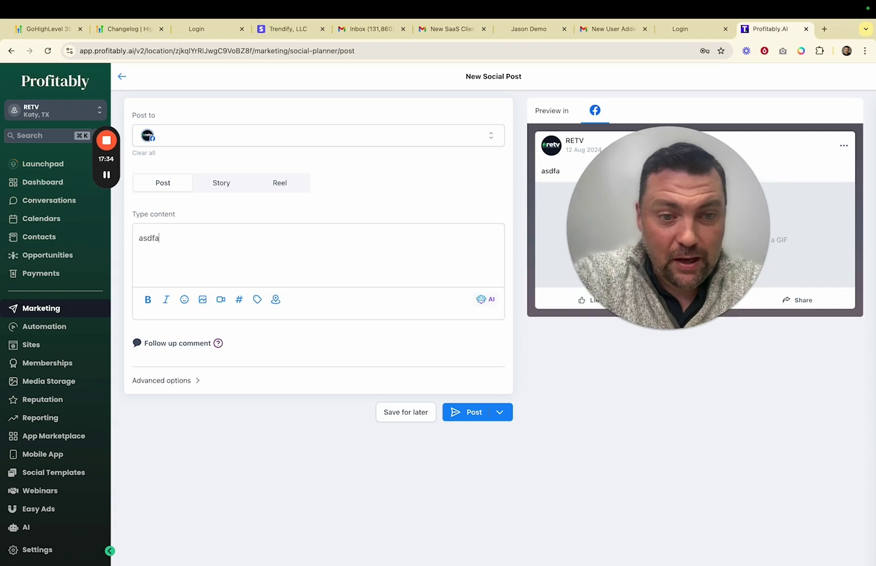
pyautogui.press('BackSpace')
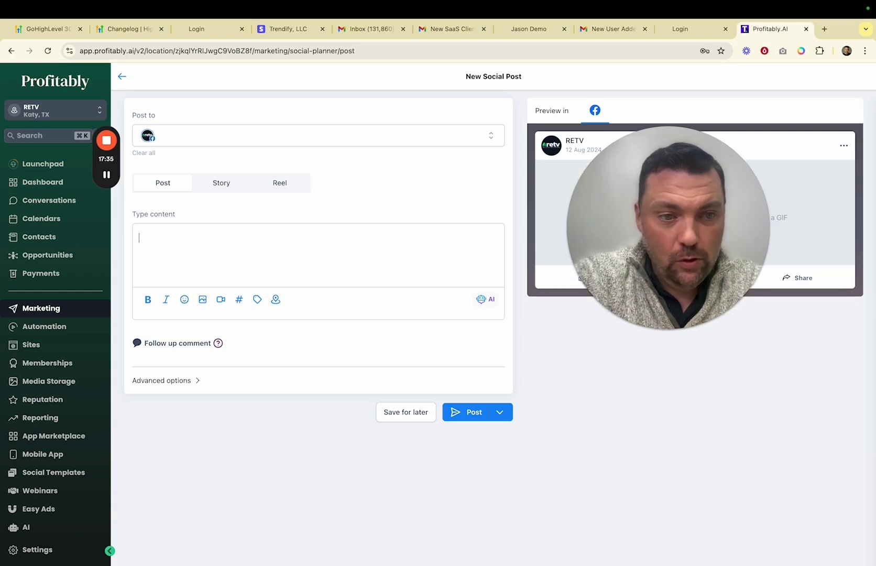
pyautogui.click(490, 304)
pyautogui.click(401, 303)
# - Generate Excited-tone text for keyword 'buying a home' and insert Content variation 1 into the post
pyautogui.click(360, 231)
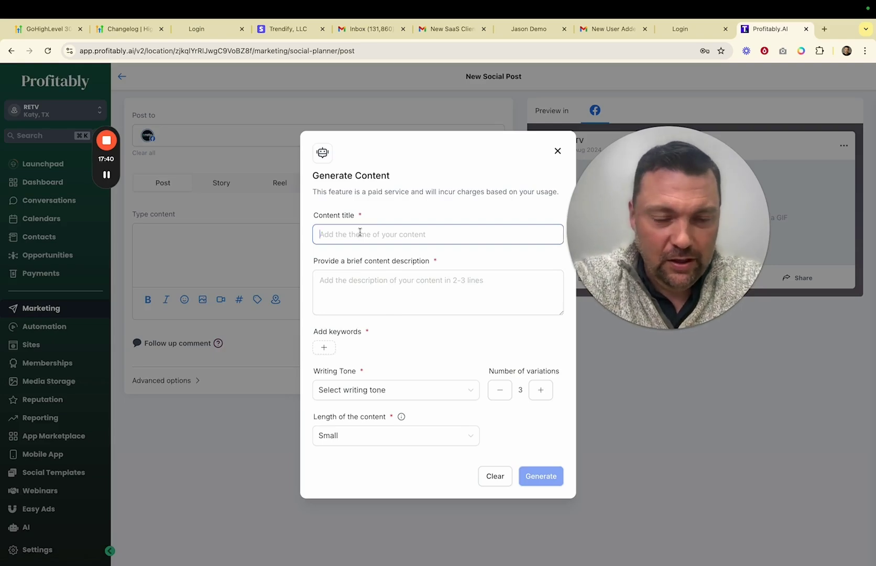
pyautogui.write('Buying a home')
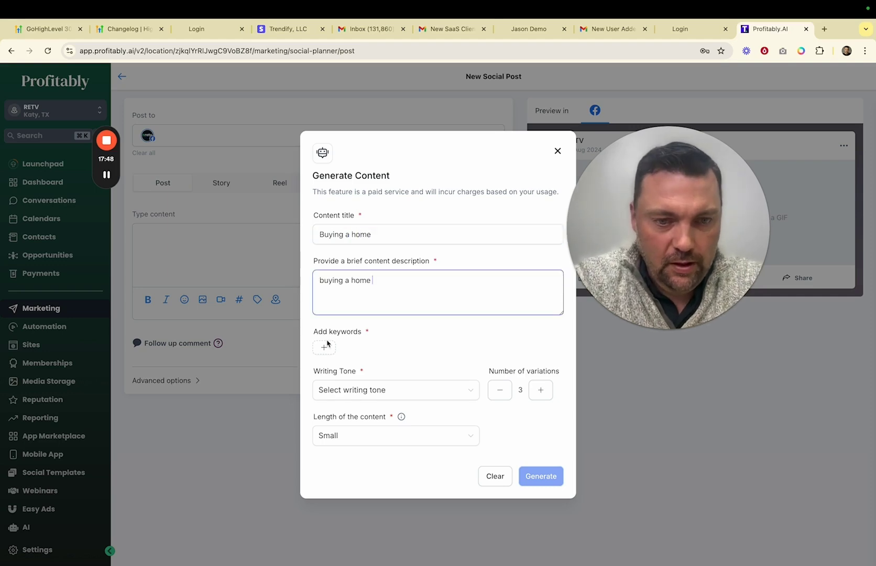
pyautogui.click(324, 348)
pyautogui.write('buying a home')
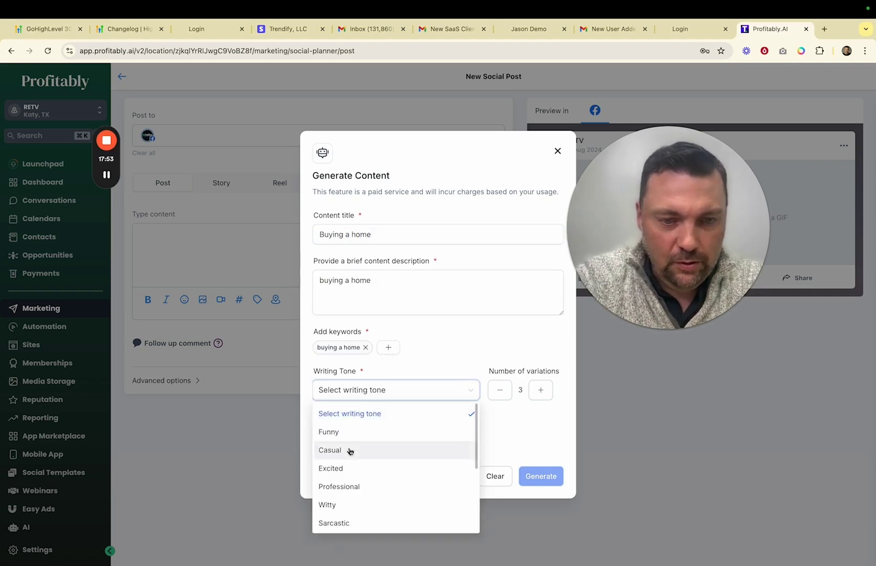
pyautogui.click(348, 468)
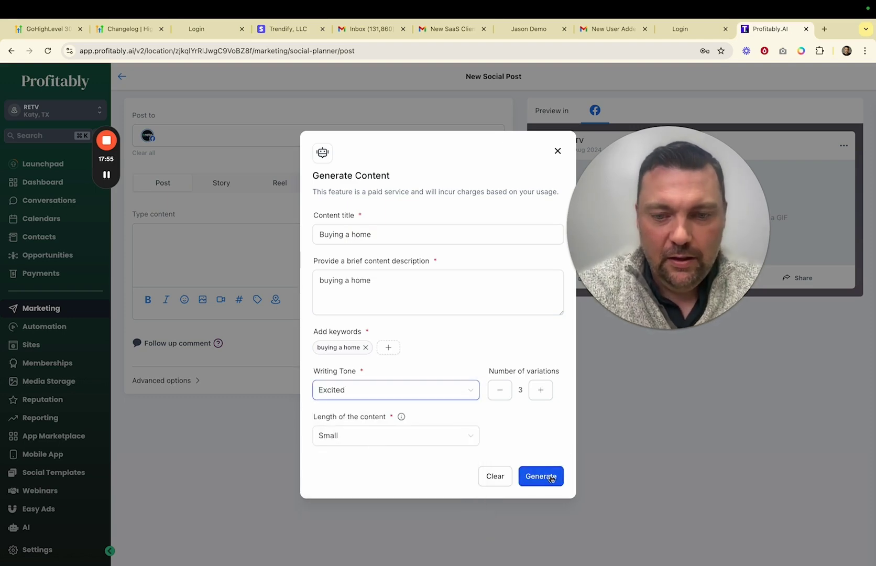
pyautogui.click(550, 476)
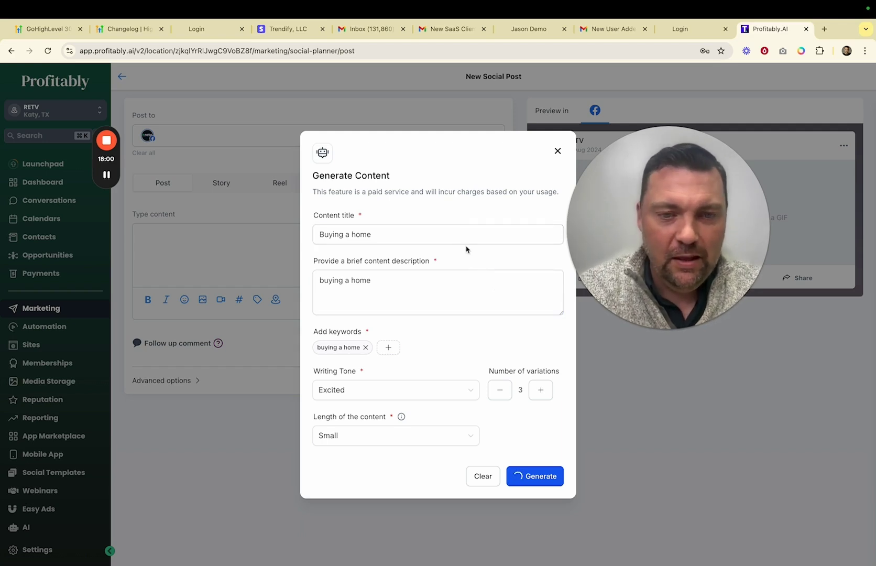
pyautogui.scroll(-5, 283, 381)
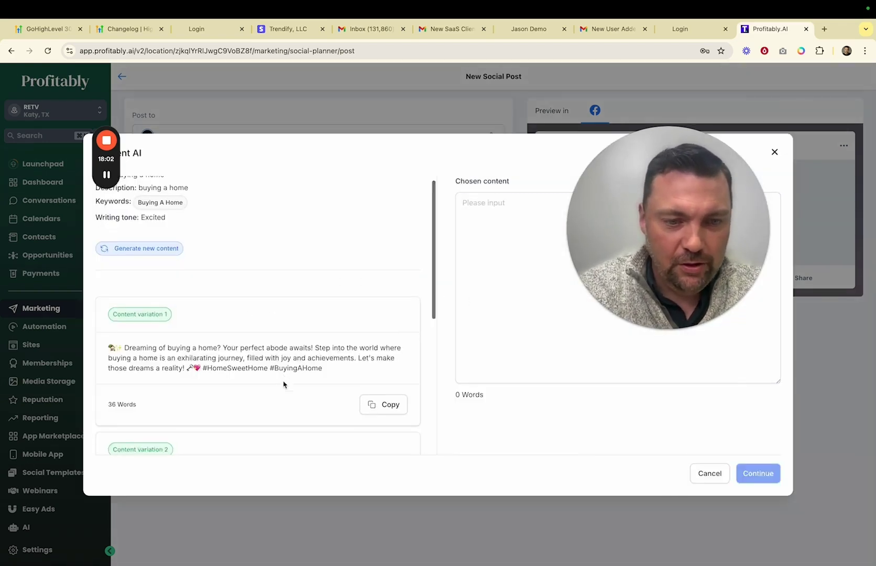
pyautogui.scroll(3, 284, 383)
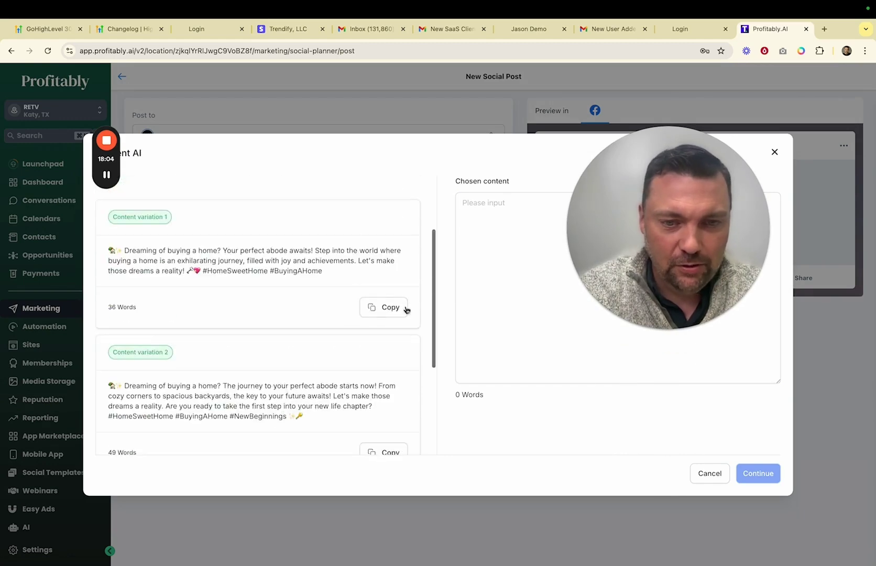
pyautogui.click(389, 308)
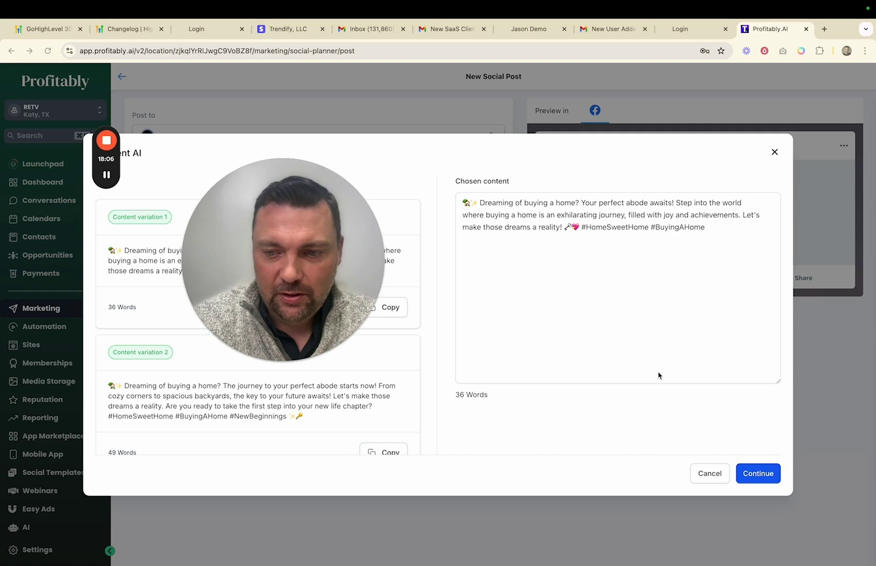
pyautogui.click(757, 473)
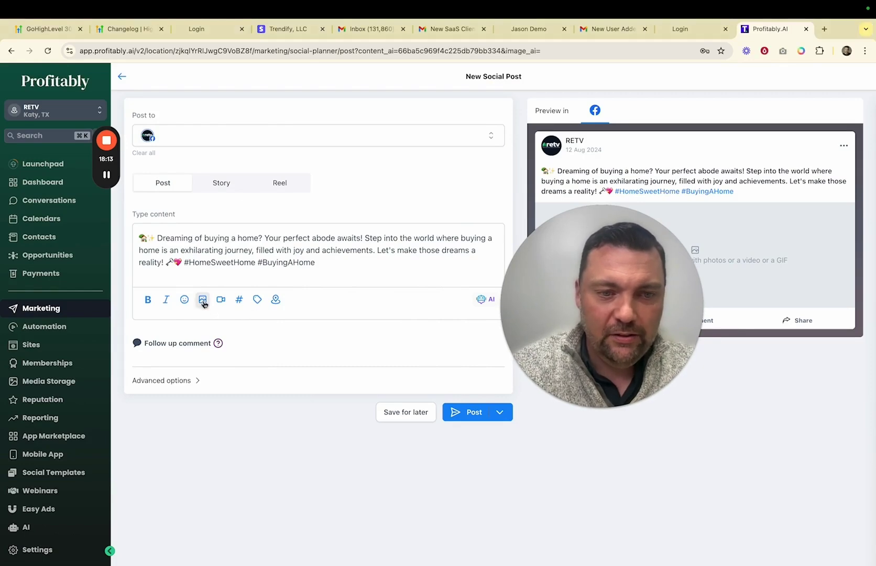
# - Generate three Colorful AI images of 'a couple buying a home' and select variation V1
pyautogui.click(203, 300)
pyautogui.click(201, 261)
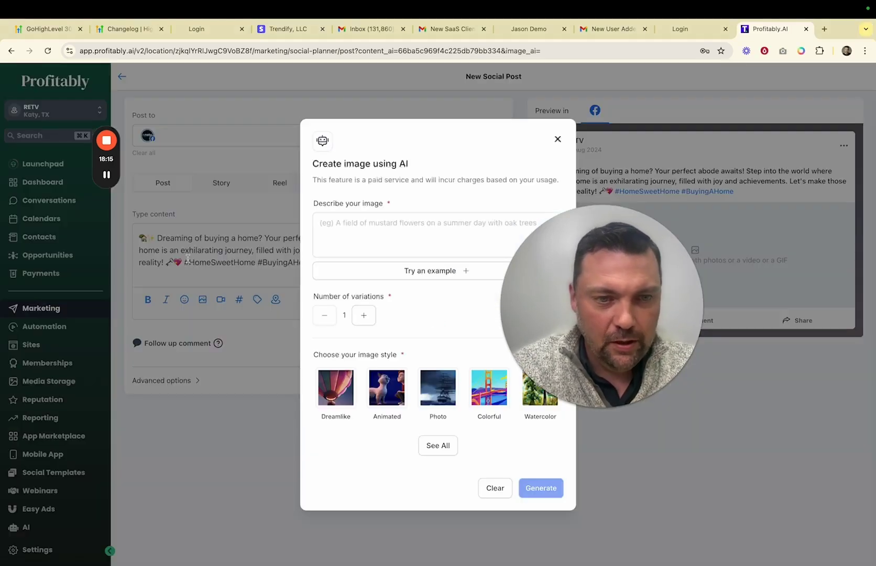
pyautogui.click(394, 219)
pyautogui.write('a co')
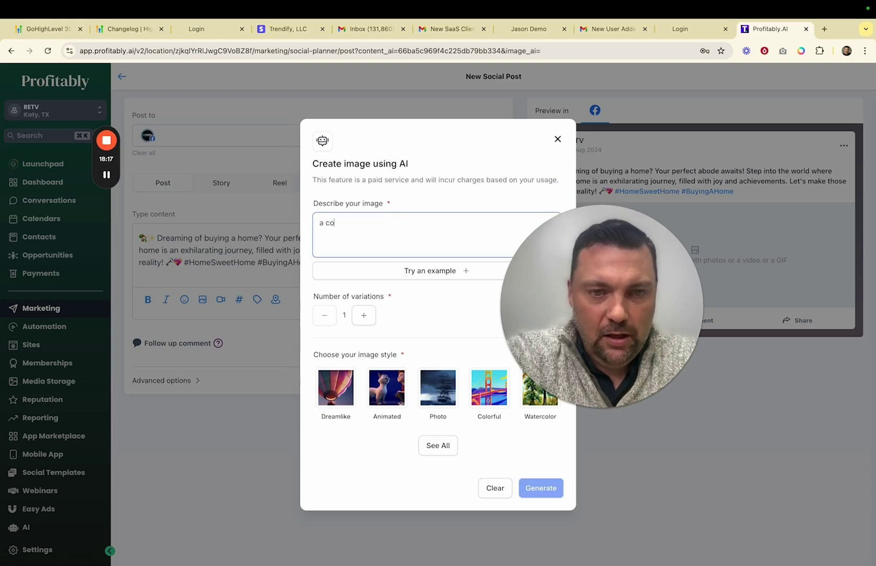
pyautogui.write('uple buying a home')
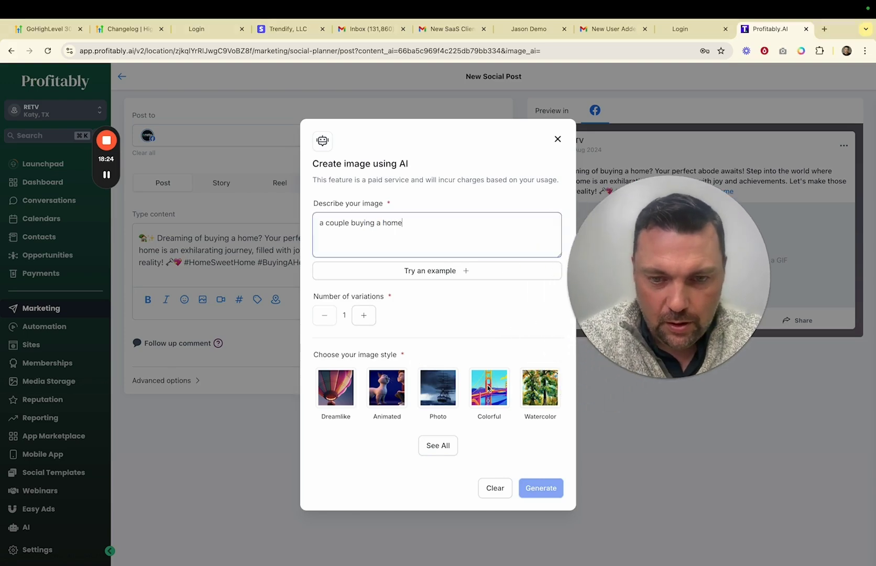
pyautogui.click(490, 388)
pyautogui.click(364, 315)
pyautogui.click(364, 315)
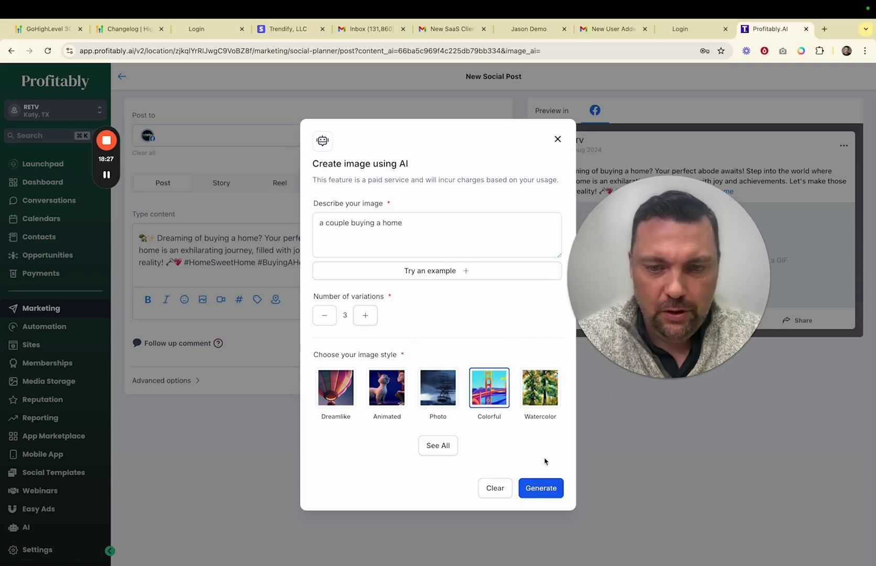
pyautogui.click(541, 487)
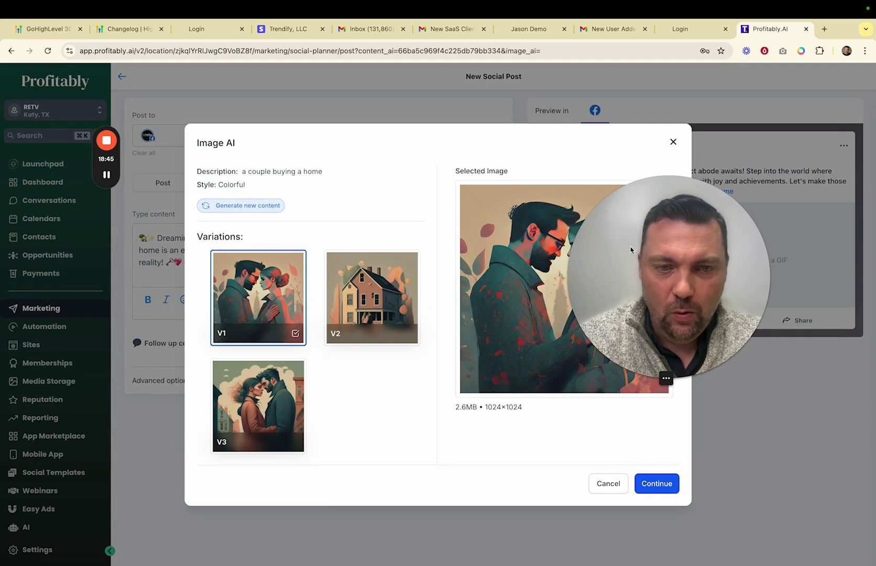
pyautogui.moveTo(640, 273); pyautogui.dragTo(712, 238)
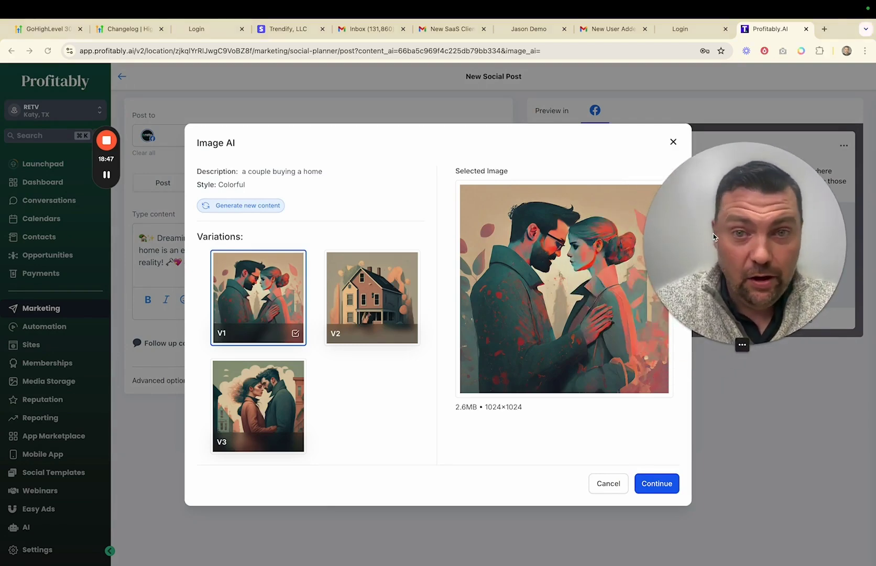
pyautogui.click(256, 408)
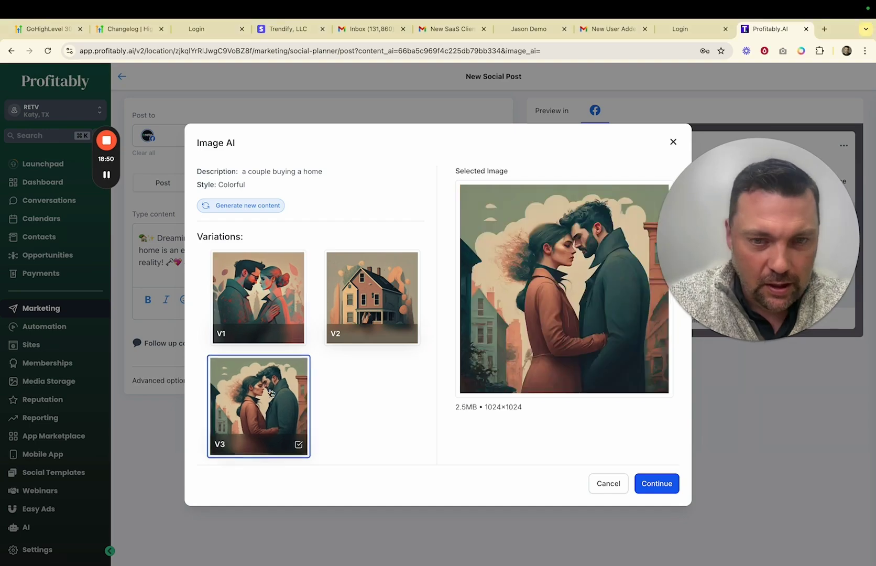
pyautogui.click(363, 298)
pyautogui.click(257, 296)
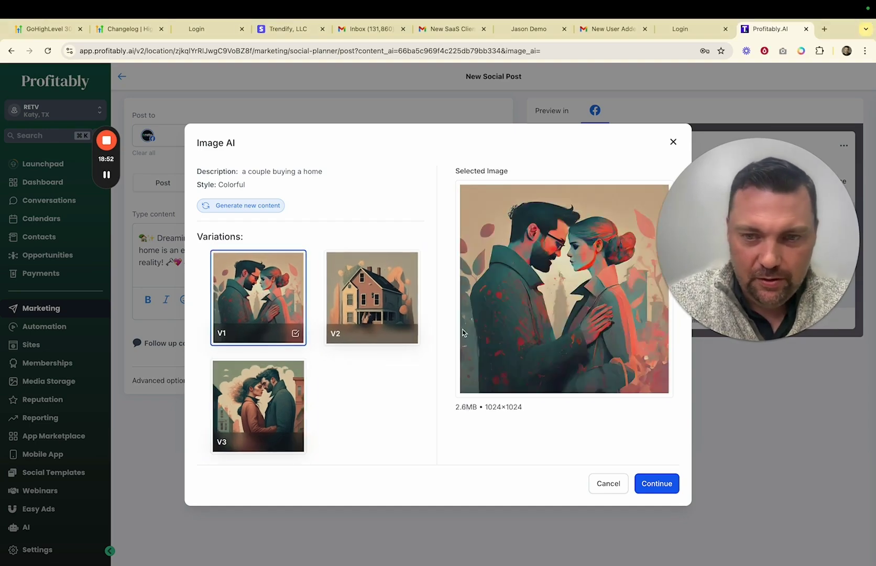
# - Attach the image, schedule the post for August 16, 2024 at 02:14 PM, and dismiss the Facebook warning
pyautogui.click(658, 485)
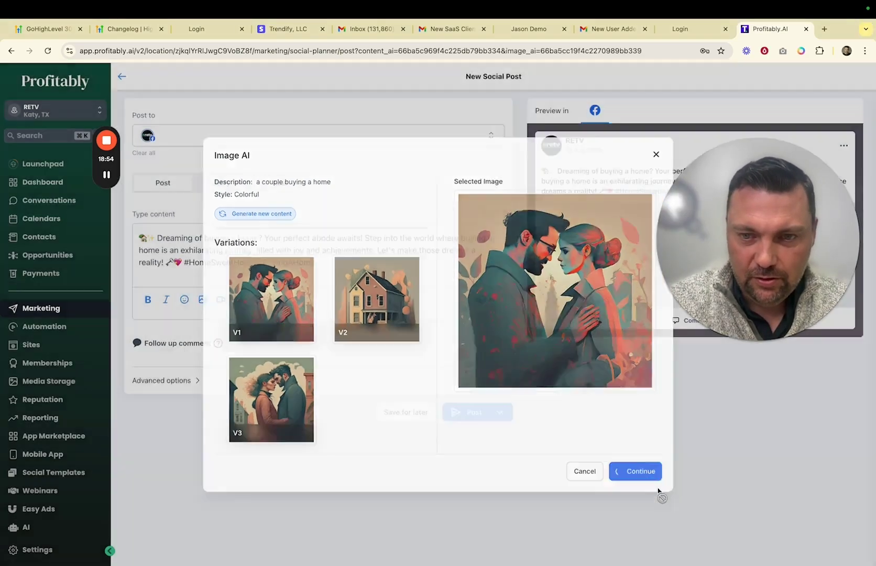
pyautogui.moveTo(725, 265); pyautogui.dragTo(325, 241)
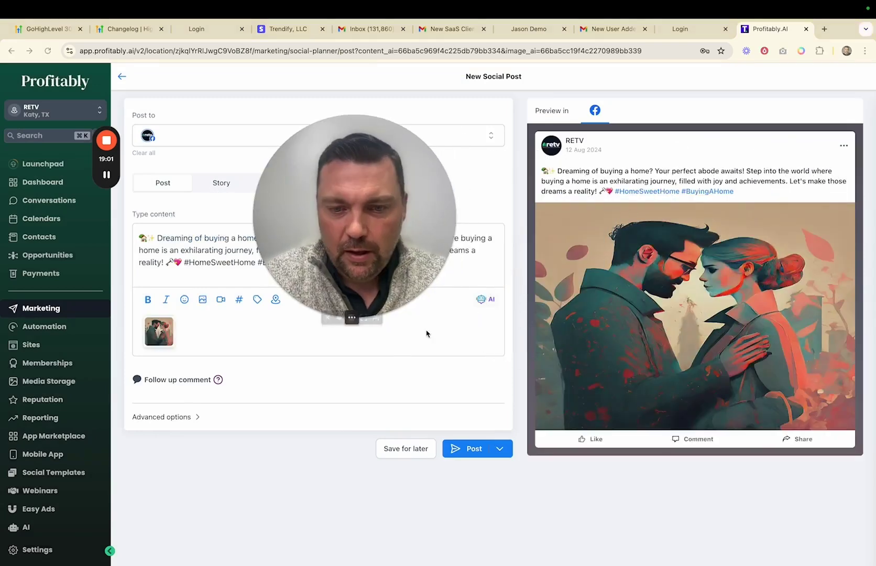
pyautogui.click(500, 451)
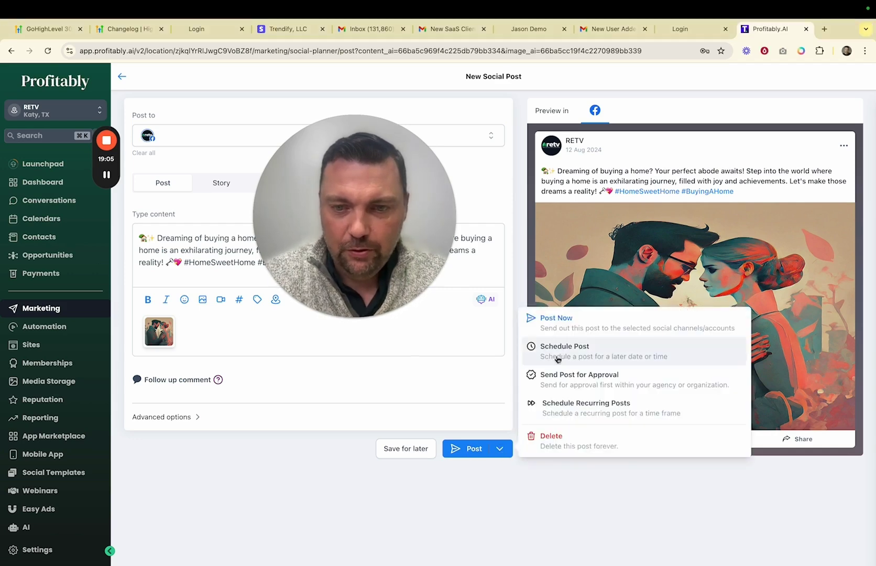
pyautogui.click(554, 353)
pyautogui.moveTo(429, 235); pyautogui.dragTo(275, 214)
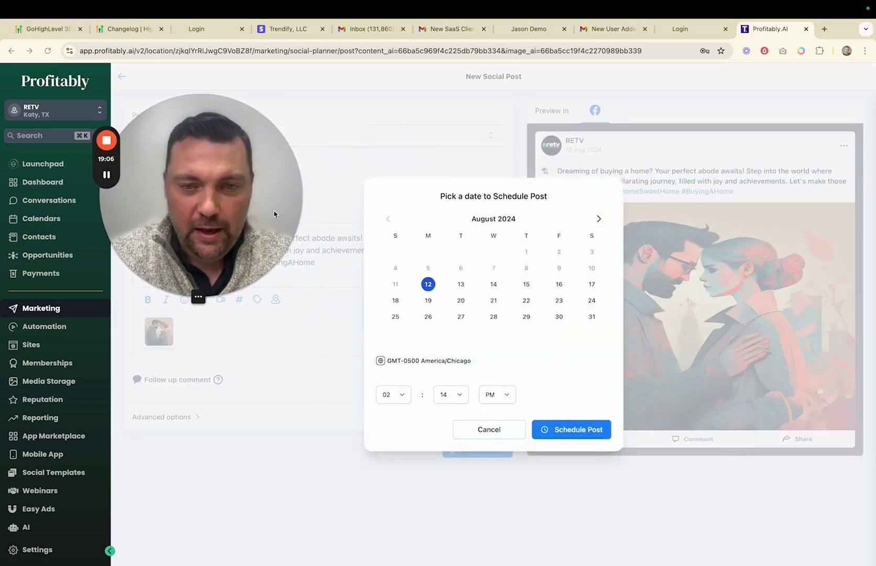
pyautogui.click(561, 285)
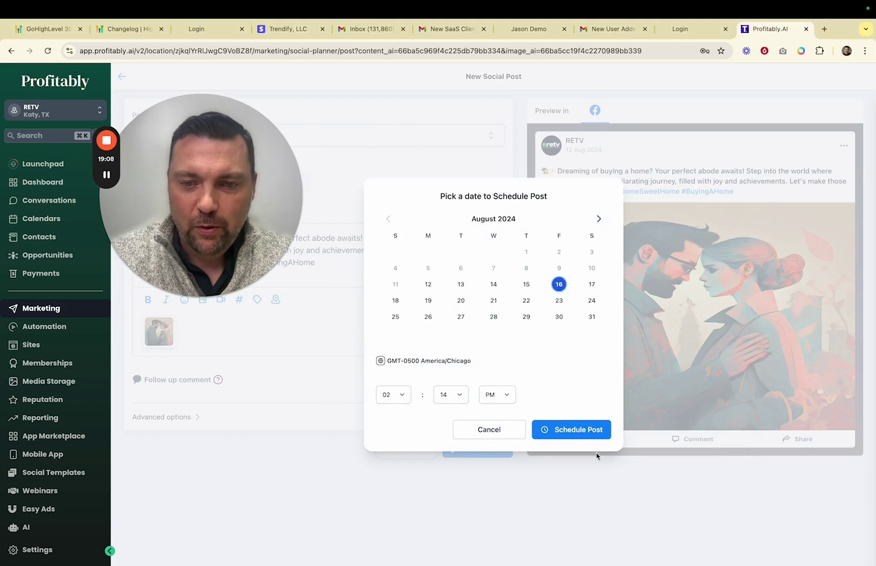
pyautogui.click(572, 430)
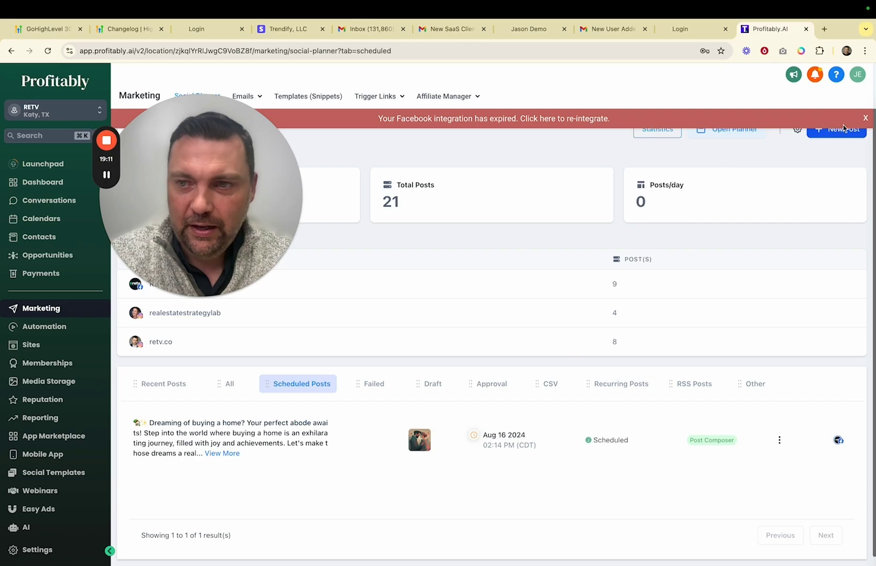
pyautogui.click(865, 118)
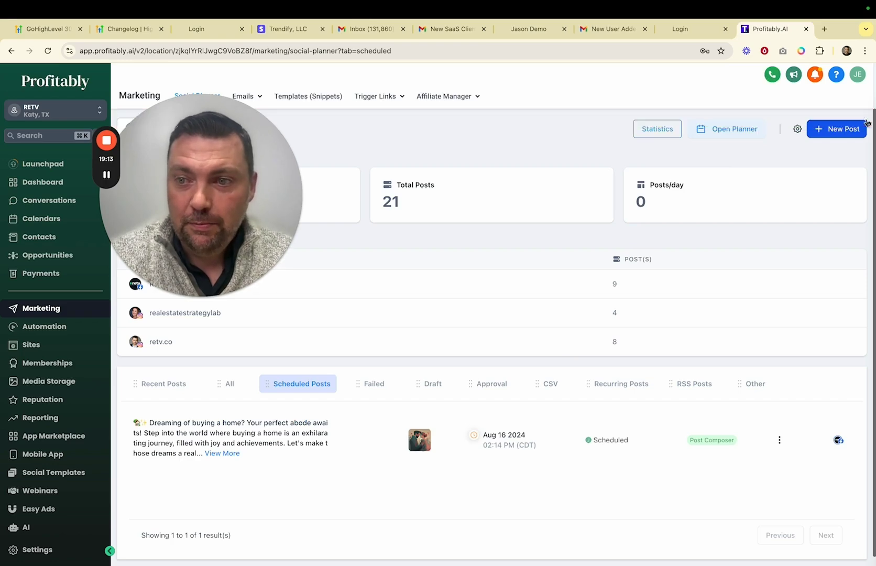
# - In the month planner, move the 02:14 PM post from Friday August 16 to Friday August 23
pyautogui.click(736, 129)
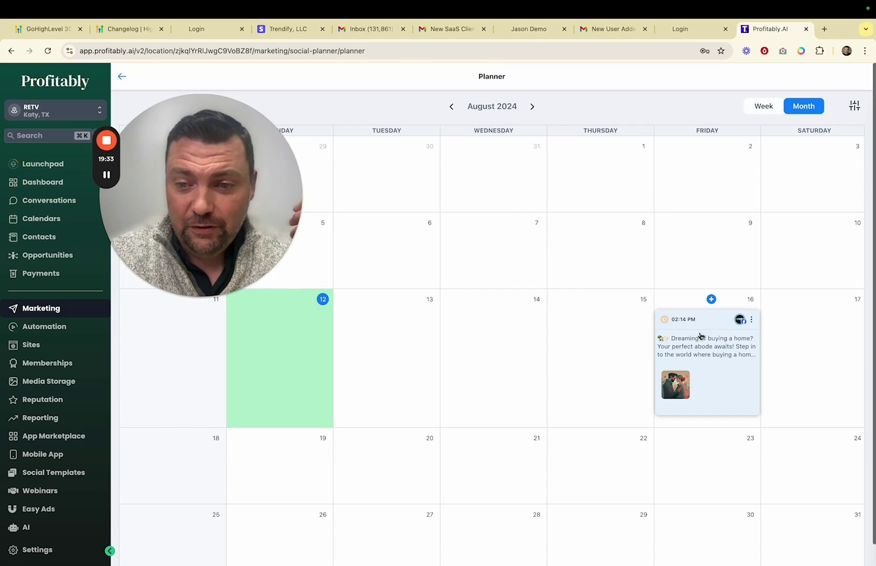
pyautogui.moveTo(700, 335); pyautogui.dragTo(697, 412)
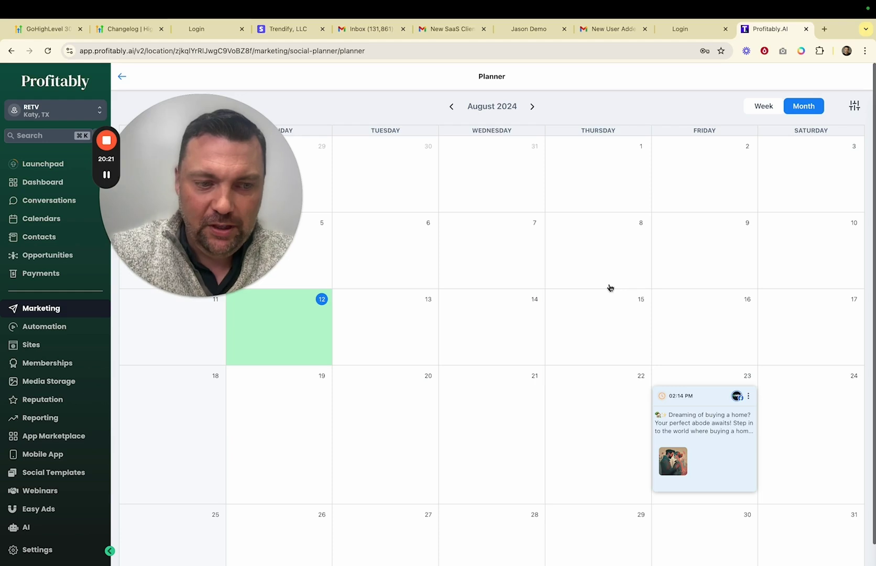
pyautogui.scroll(-1, 73, 420)
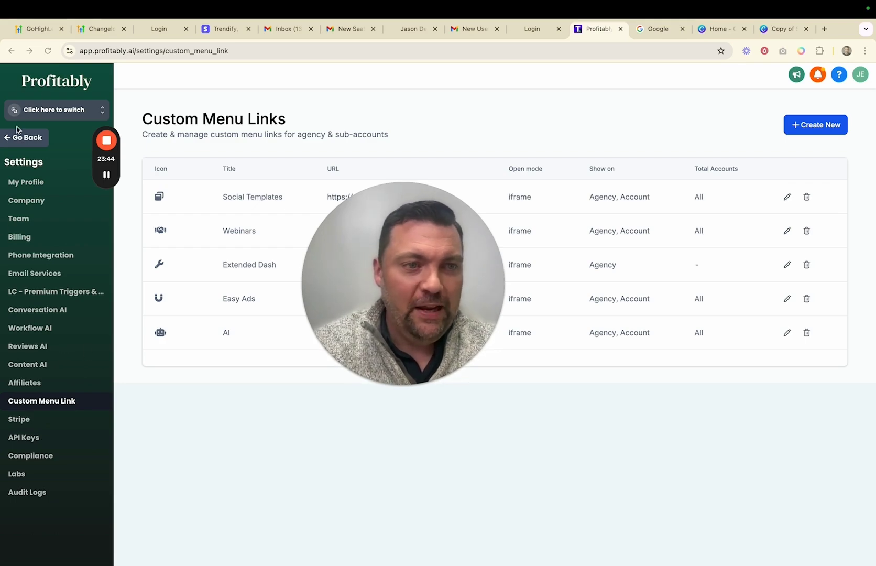
# - Start a new custom menu link and give it the images icon found by searching 'social'
pyautogui.click(53, 113)
pyautogui.click(138, 86)
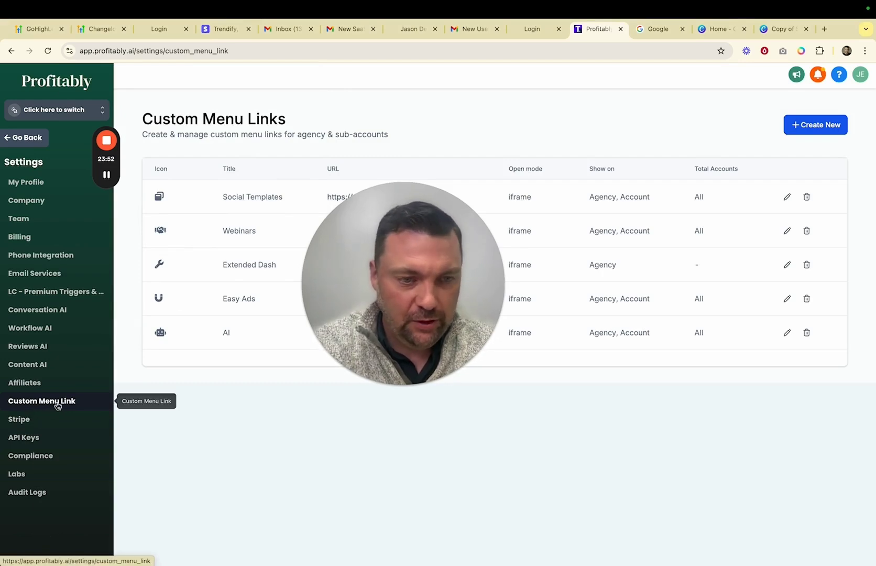
pyautogui.click(814, 128)
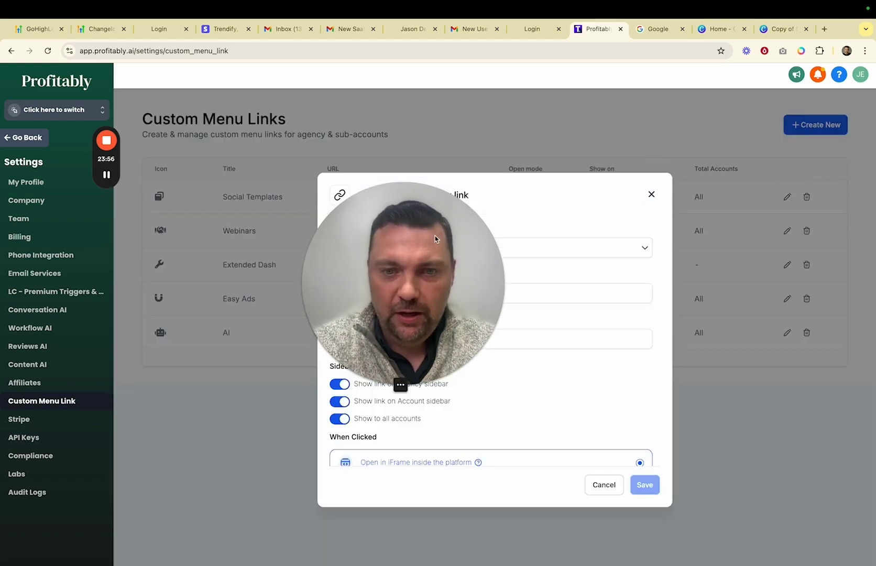
pyautogui.moveTo(401, 377); pyautogui.dragTo(201, 372)
pyautogui.click(409, 251)
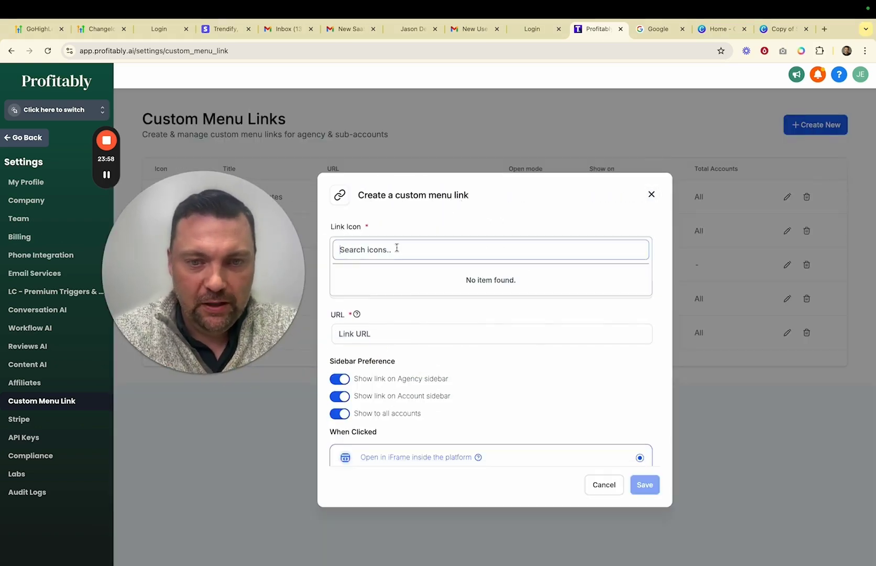
pyautogui.write('social')
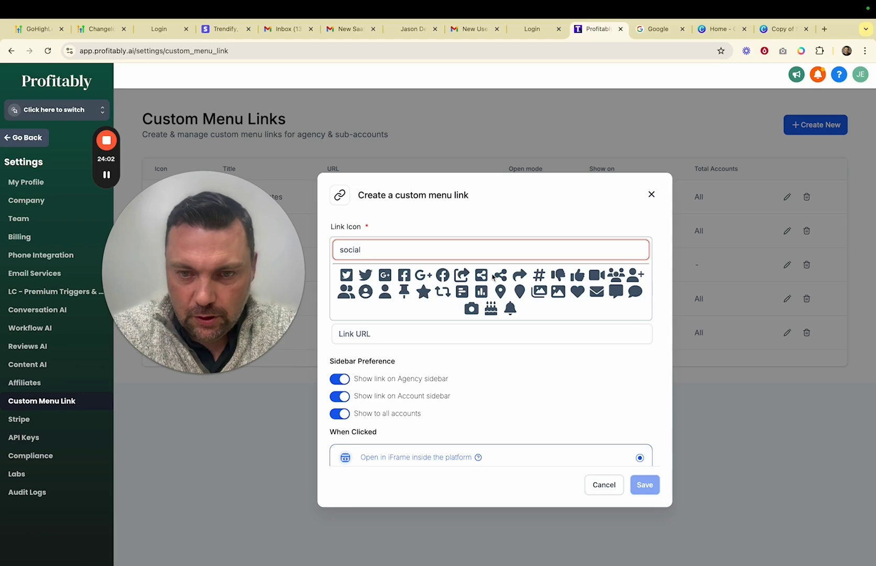
pyautogui.click(539, 294)
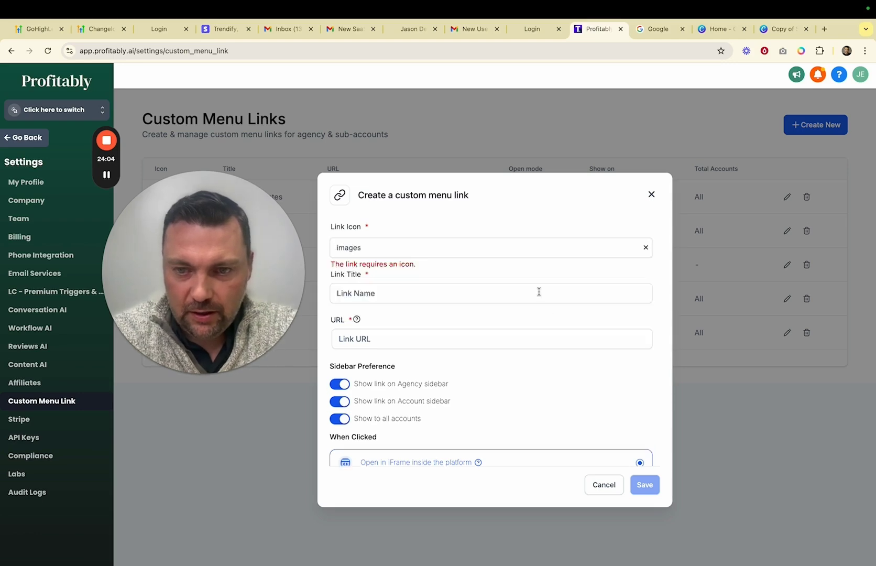
# - Title the link 'Social Posts', paste the Canva design URL as its link, and save it
pyautogui.click(471, 287)
pyautogui.write('Social Posts')
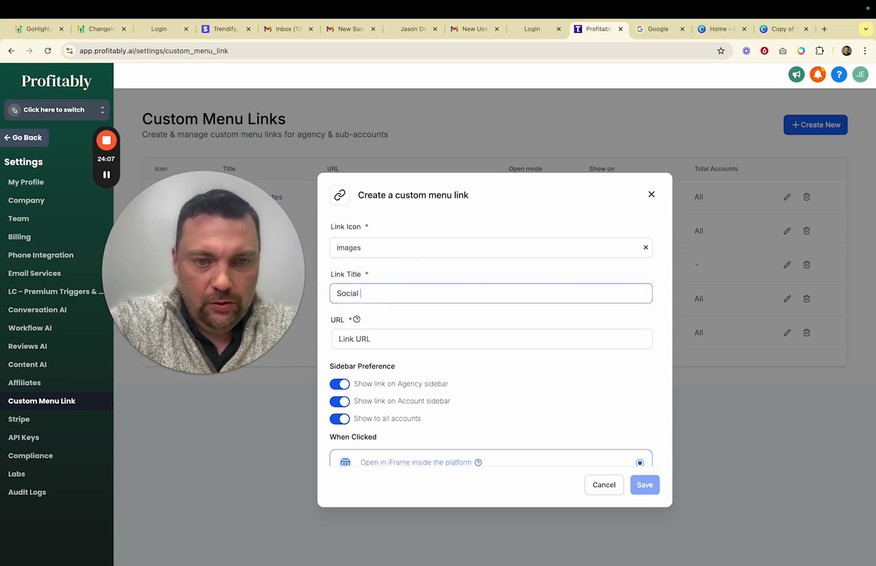
pyautogui.click(416, 335)
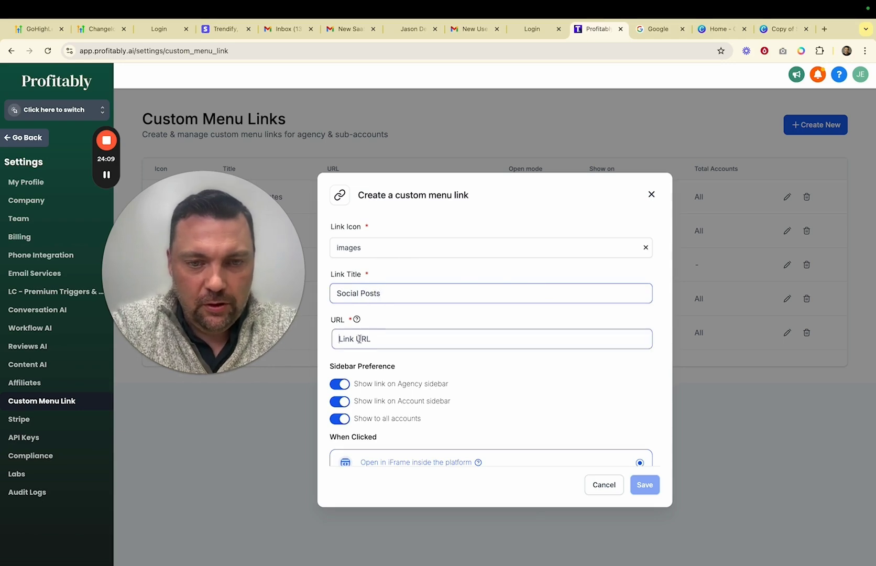
pyautogui.write('https://www.canva.com/design/DAFEenNnJEE/7EPZ6FLb6lSSDTvWwulPIA/edit')
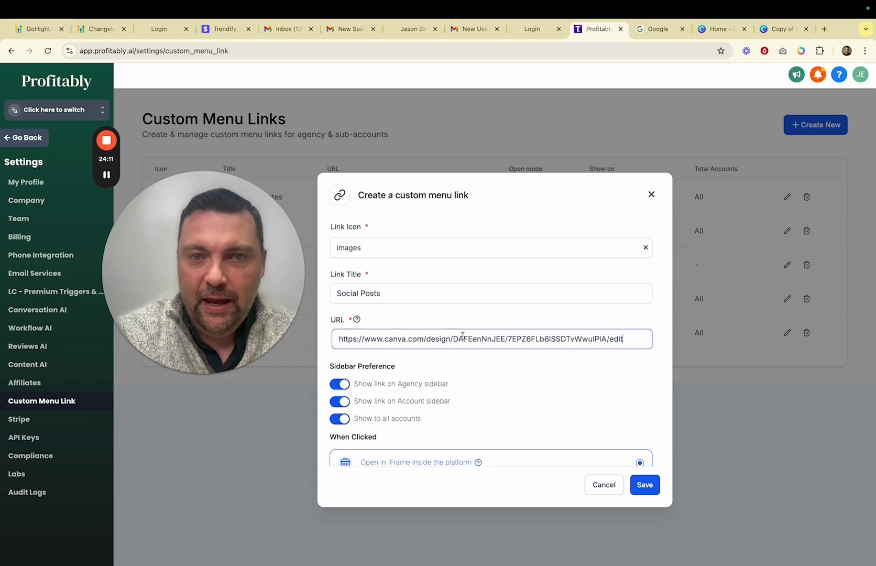
pyautogui.scroll(-3, 485, 344)
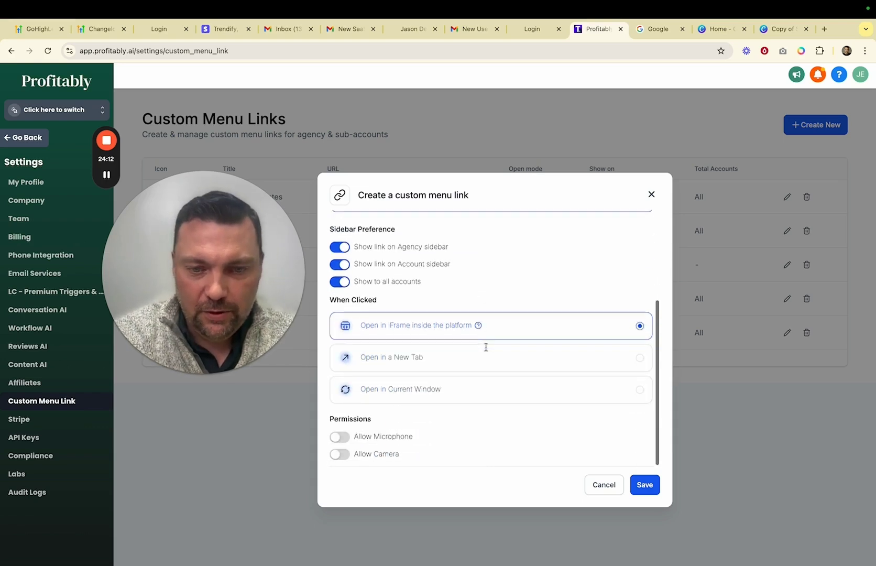
pyautogui.click(648, 490)
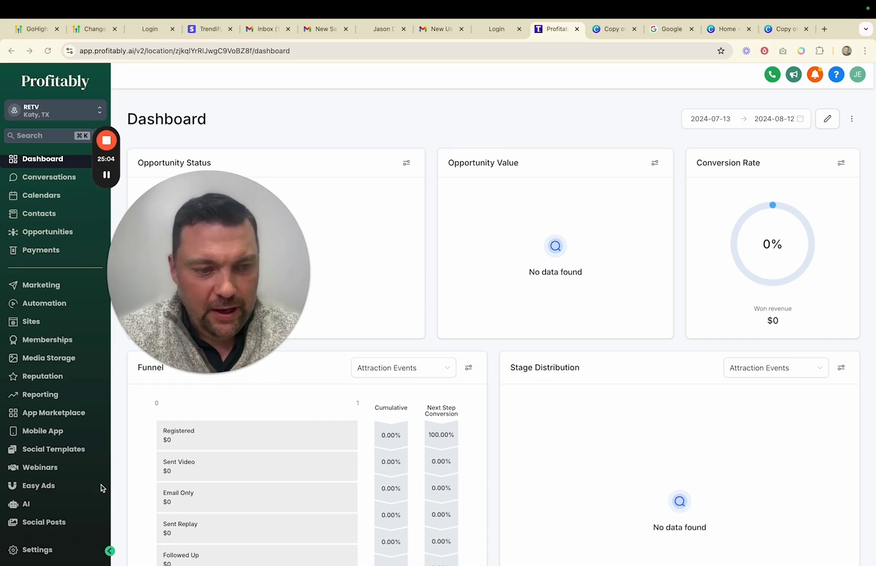
# - Open the new Social Posts link, then open the embedded Webinars link in Profitably for comparison
pyautogui.click(45, 526)
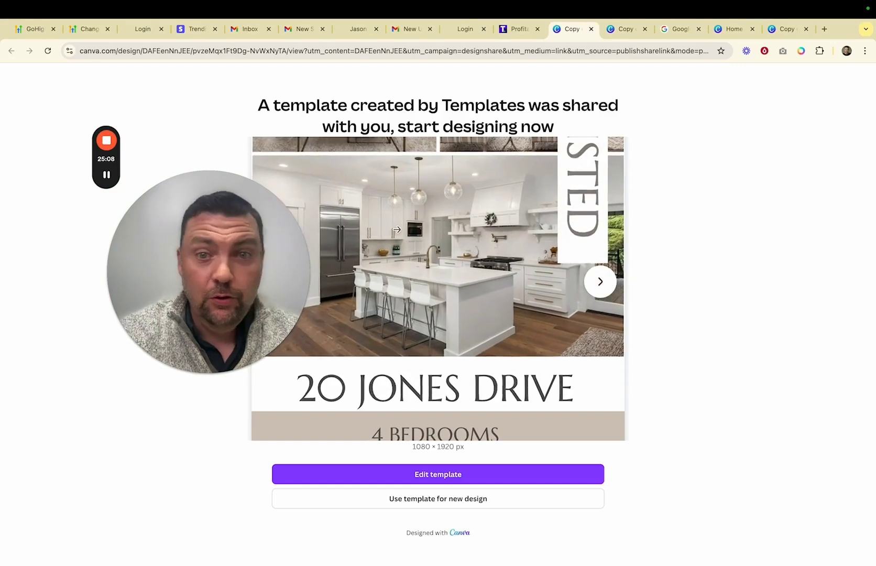
pyautogui.click(521, 29)
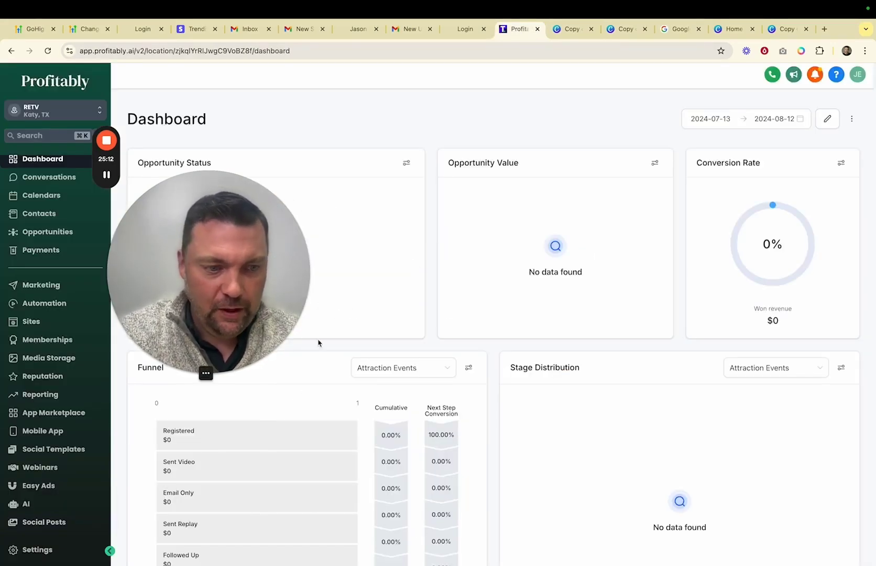
pyautogui.click(36, 467)
pyautogui.moveTo(461, 242); pyautogui.dragTo(400, 228)
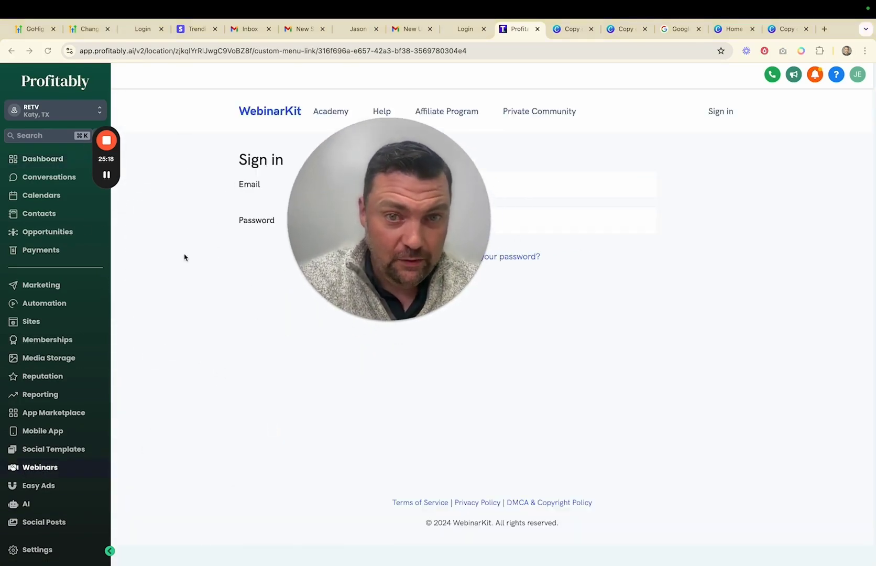
# - View the Canva template tab again, then reopen Social Posts from the Profitably sidebar
pyautogui.click(570, 30)
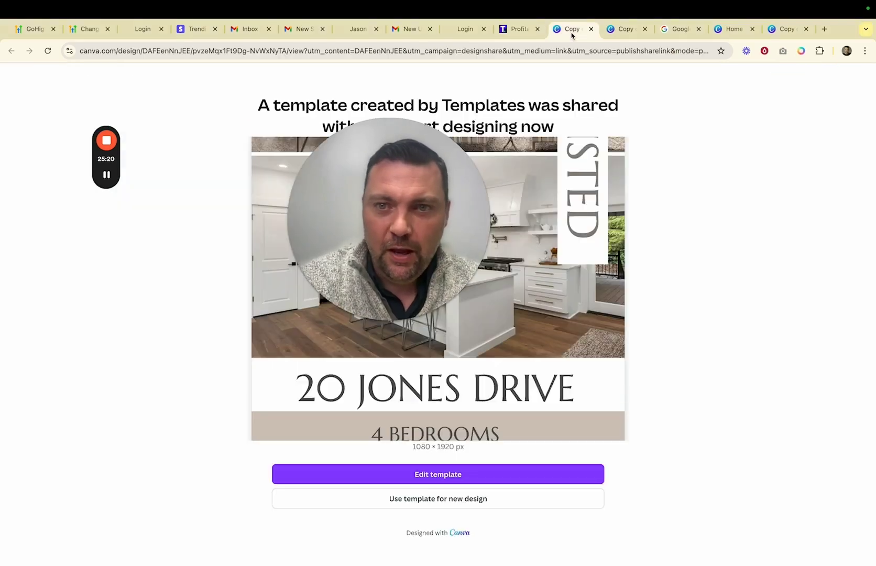
pyautogui.moveTo(382, 167); pyautogui.dragTo(157, 260)
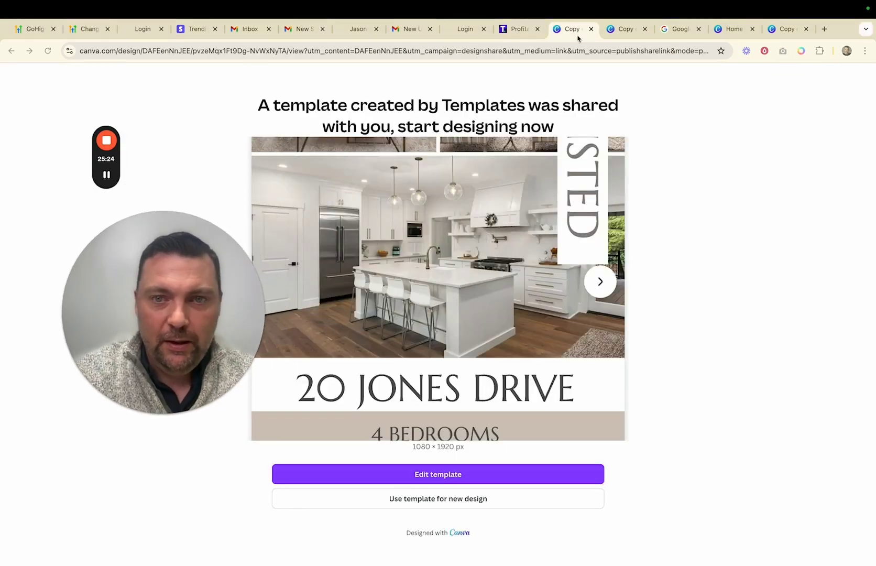
pyautogui.click(519, 30)
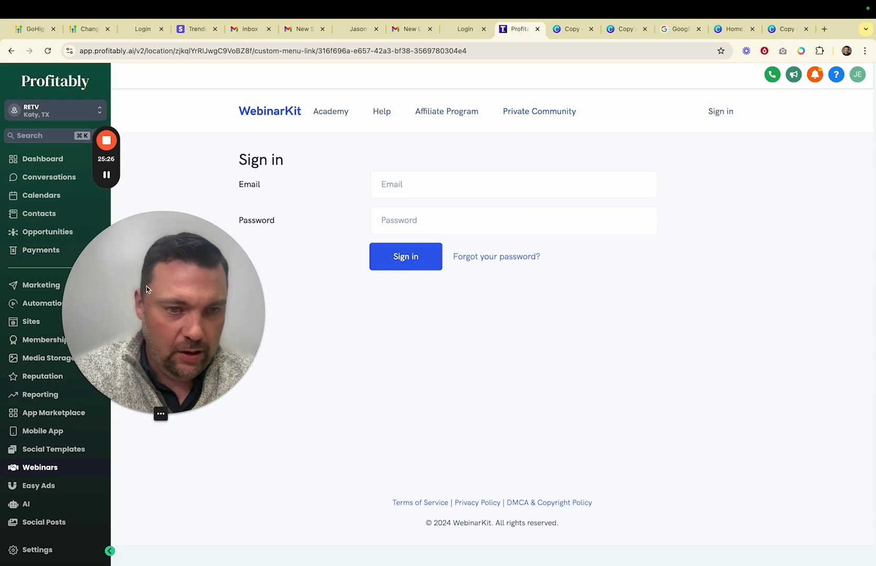
pyautogui.moveTo(160, 413); pyautogui.dragTo(369, 325)
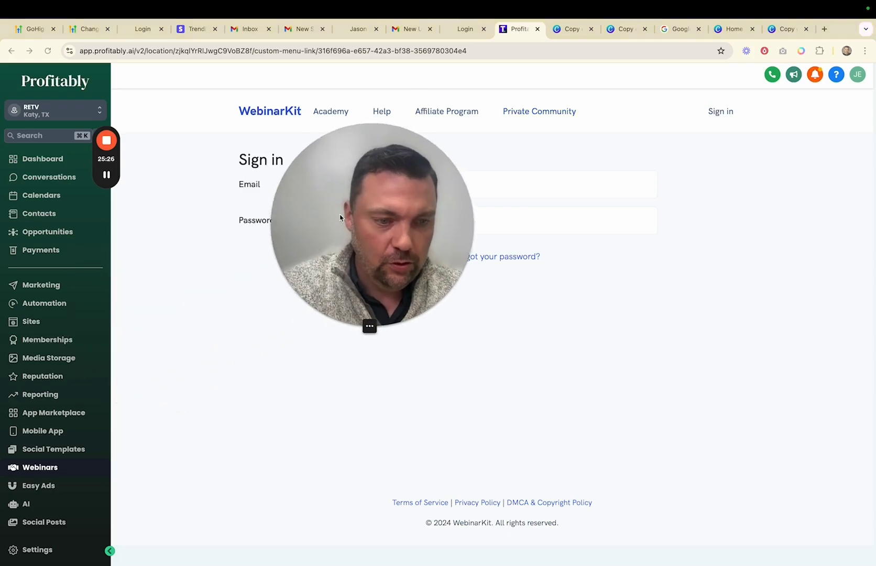
pyautogui.click(39, 524)
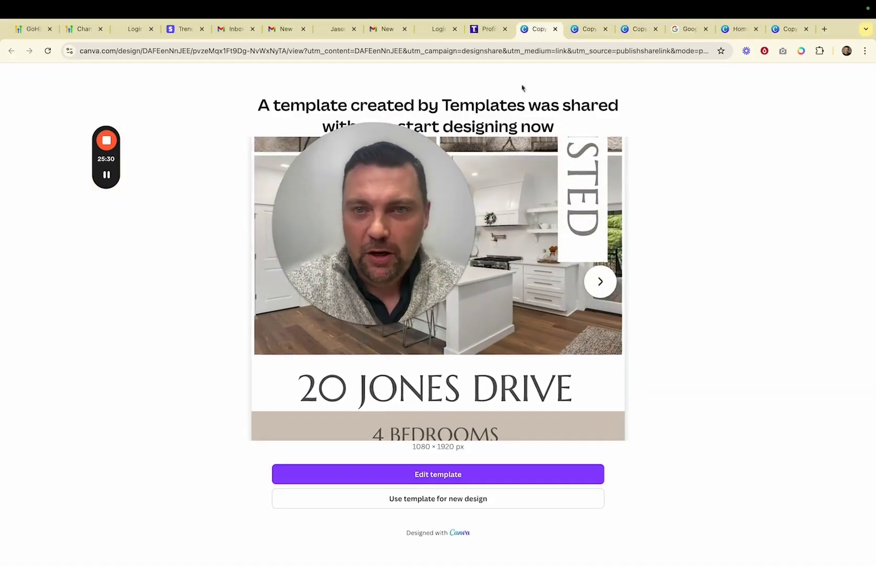
pyautogui.click(488, 29)
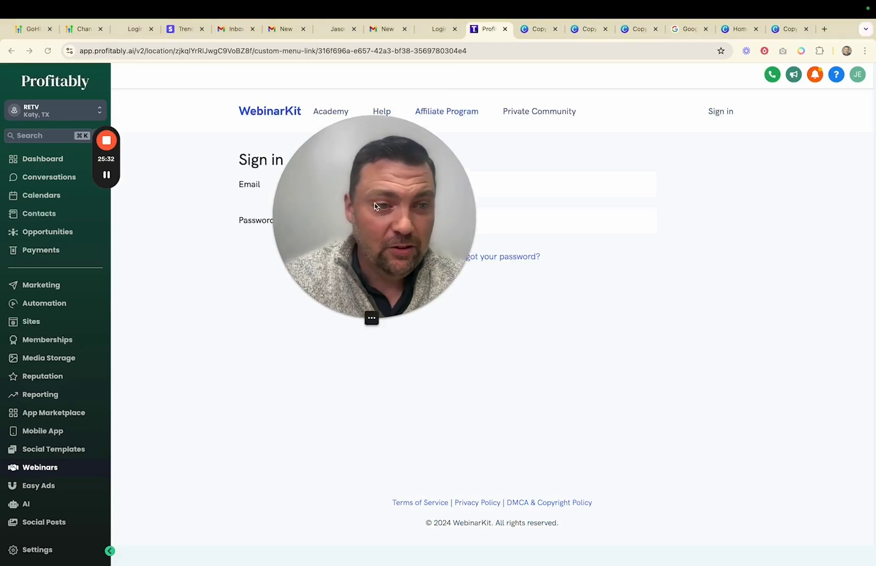
pyautogui.moveTo(373, 215); pyautogui.dragTo(377, 198)
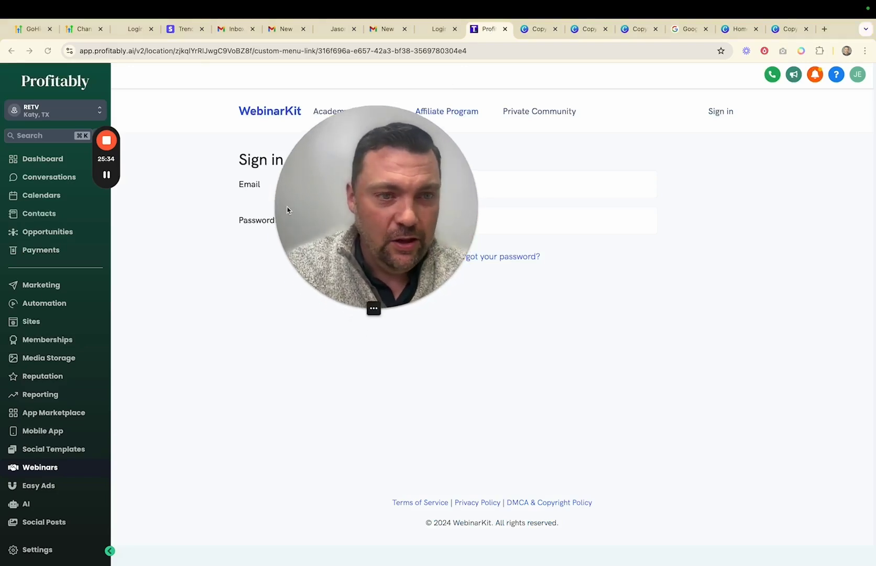